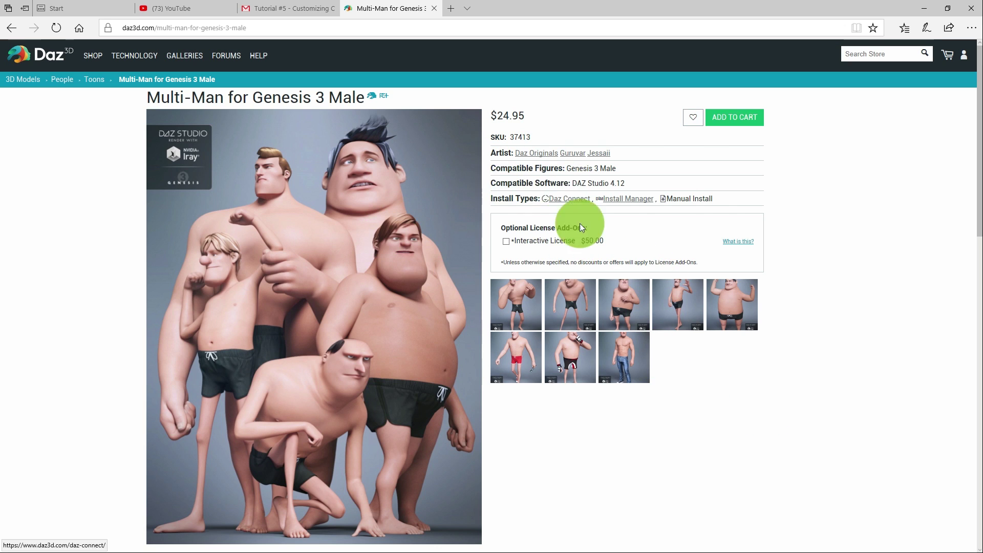
# - Review the Multi-Man for Genesis 3 Male product page, including its promotional image, bundles, details and add-ons
pyautogui.scroll(-2, 367, 283)
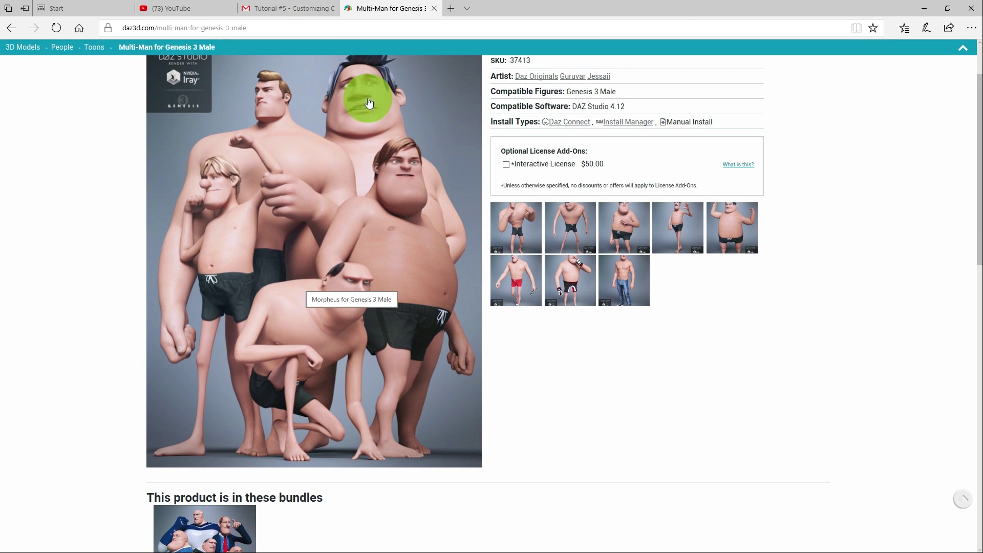
pyautogui.scroll(2, 290, 190)
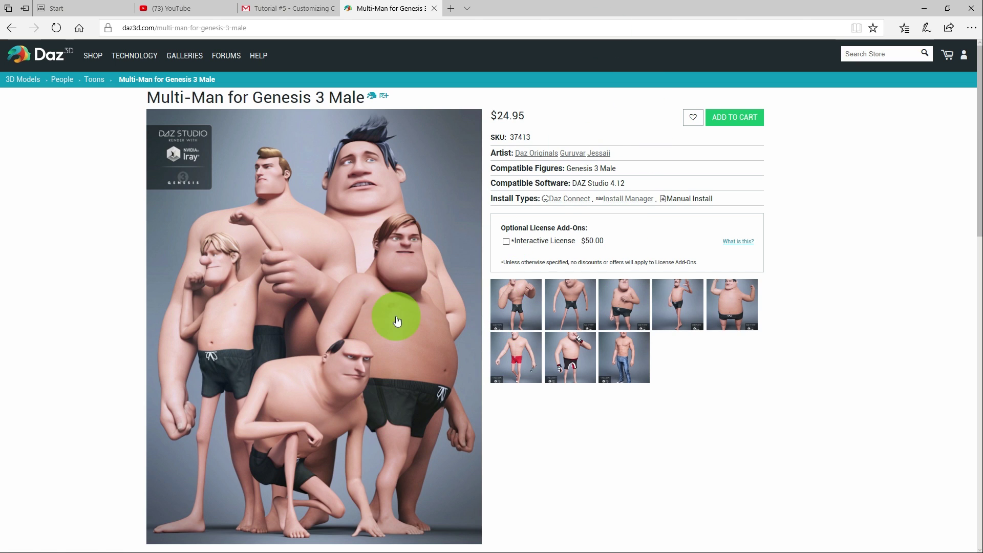
pyautogui.scroll(-7, 431, 350)
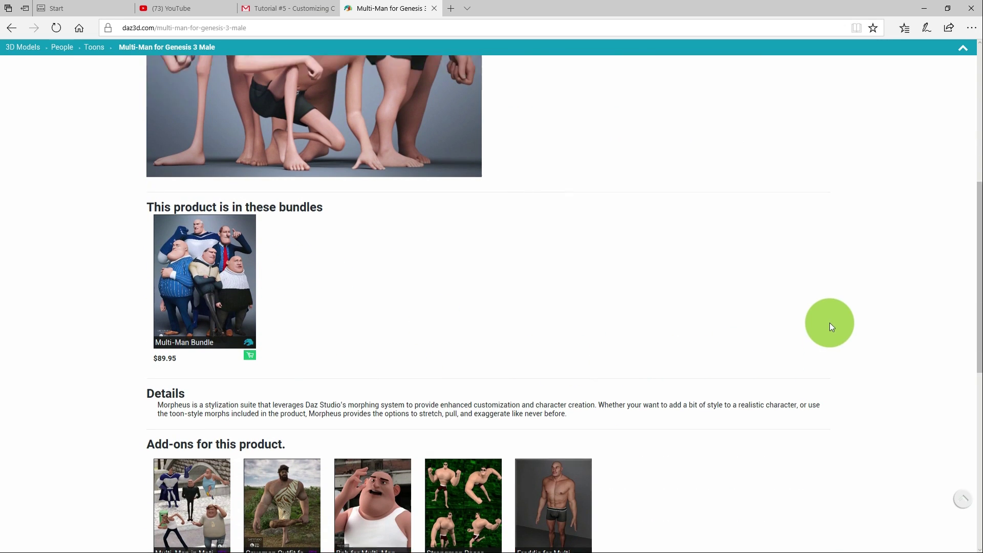
pyautogui.scroll(7, 829, 322)
# - Switch from the browser to DAZ Studio and start a new empty scene
pyautogui.click(923, 9)
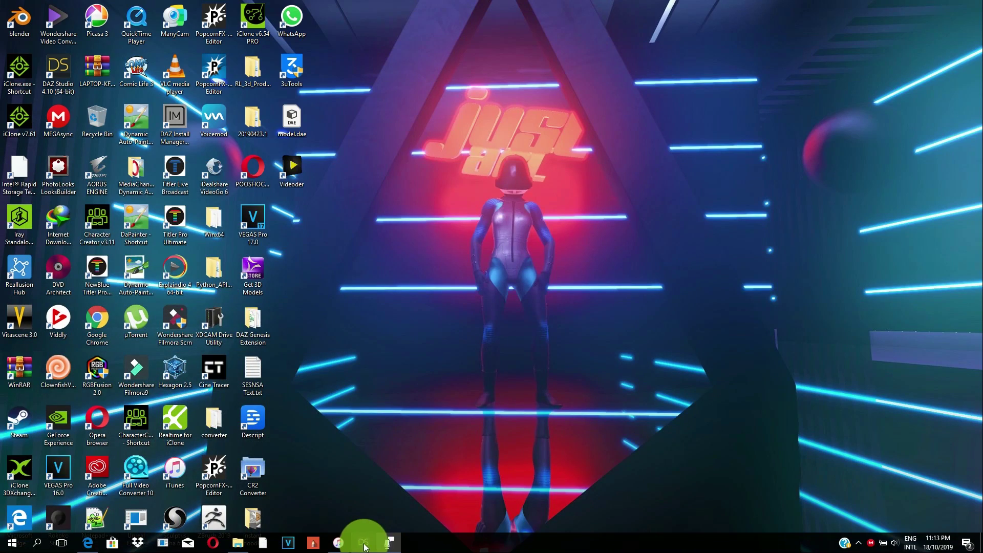
pyautogui.click(364, 544)
pyautogui.click(536, 18)
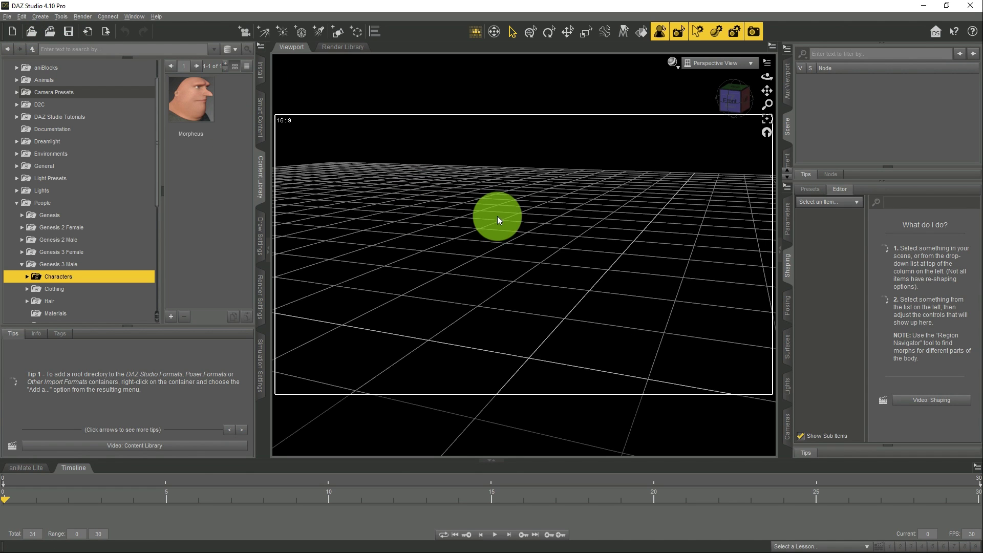
pyautogui.moveTo(500, 219); pyautogui.dragTo(336, 172)
pyautogui.click(8, 16)
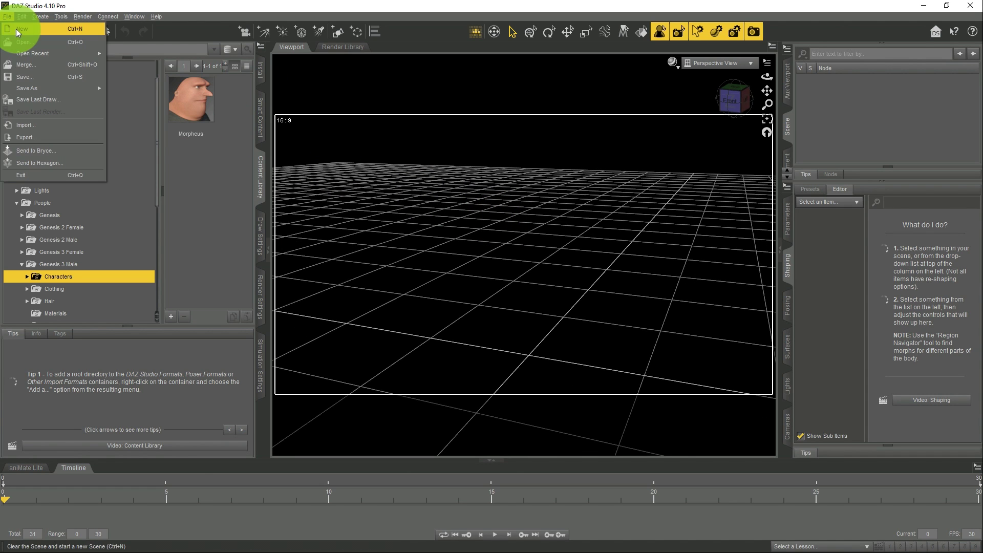
pyautogui.click(20, 27)
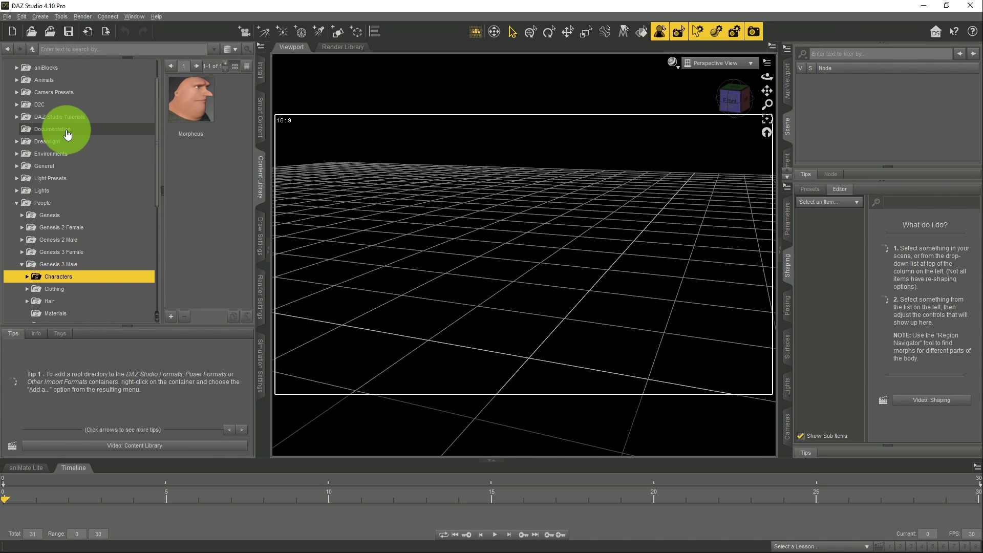
# - Load the Morpheus character from the Genesis 3 Male Characters folder in My DAZ 3D Library
pyautogui.scroll(2, 64, 131)
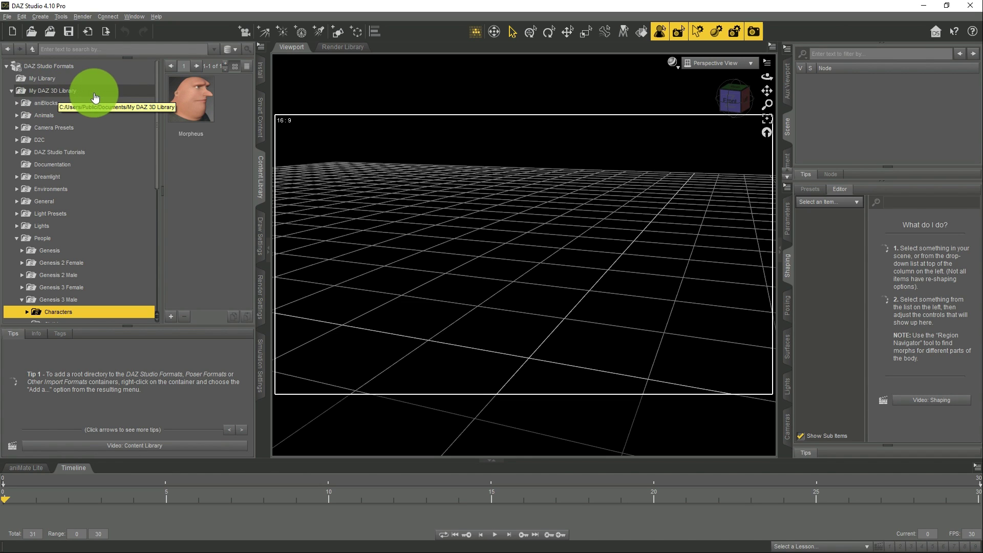
pyautogui.scroll(-3, 95, 159)
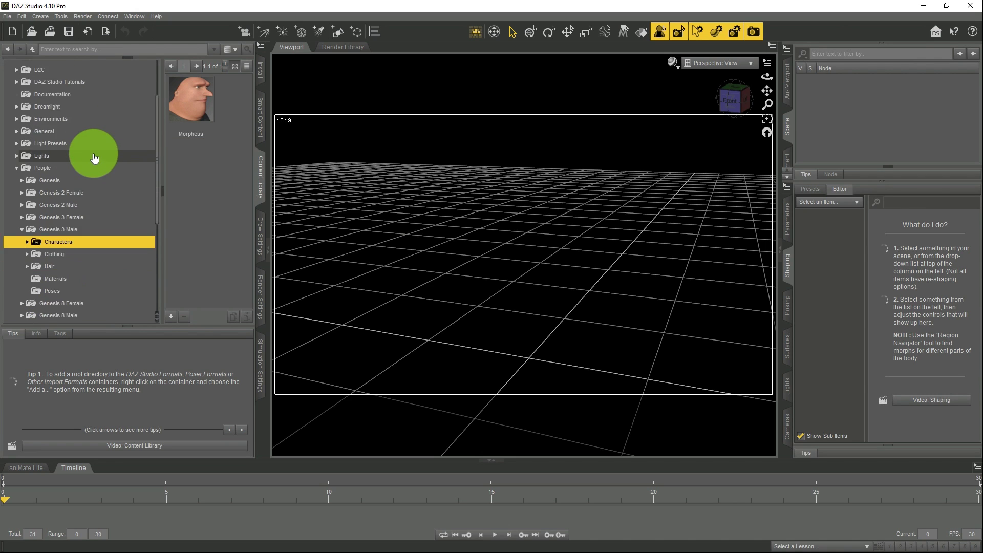
pyautogui.scroll(1, 158, 213)
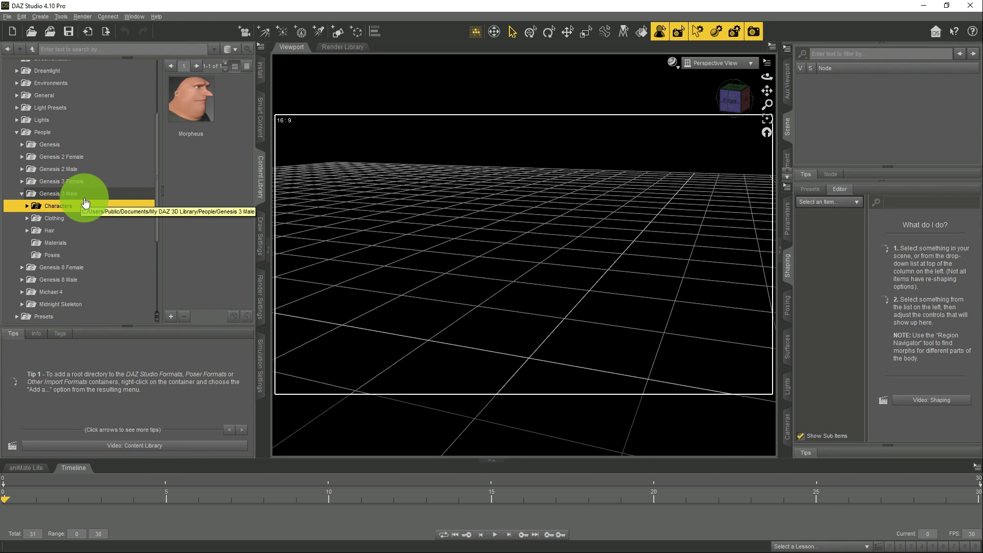
pyautogui.moveTo(183, 108)
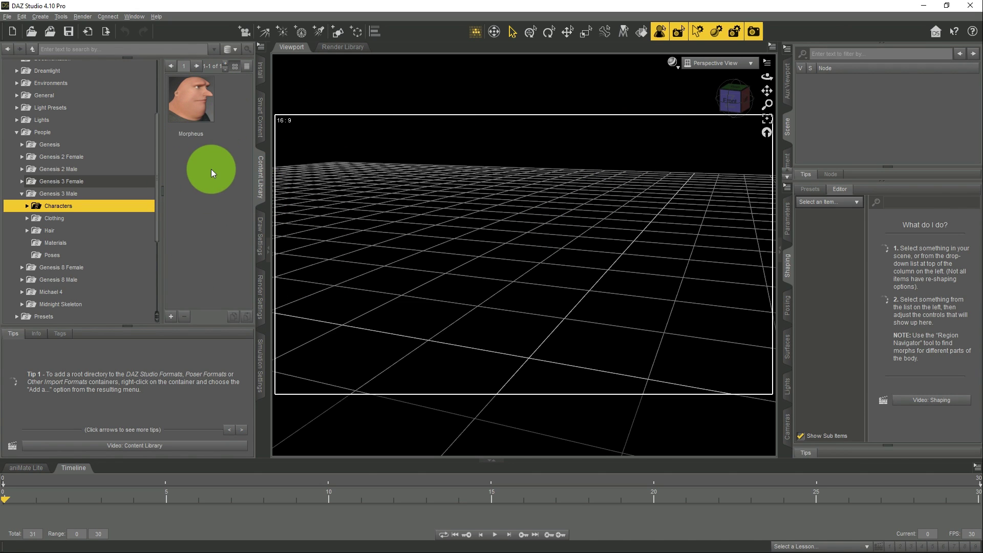
pyautogui.doubleClick(195, 101)
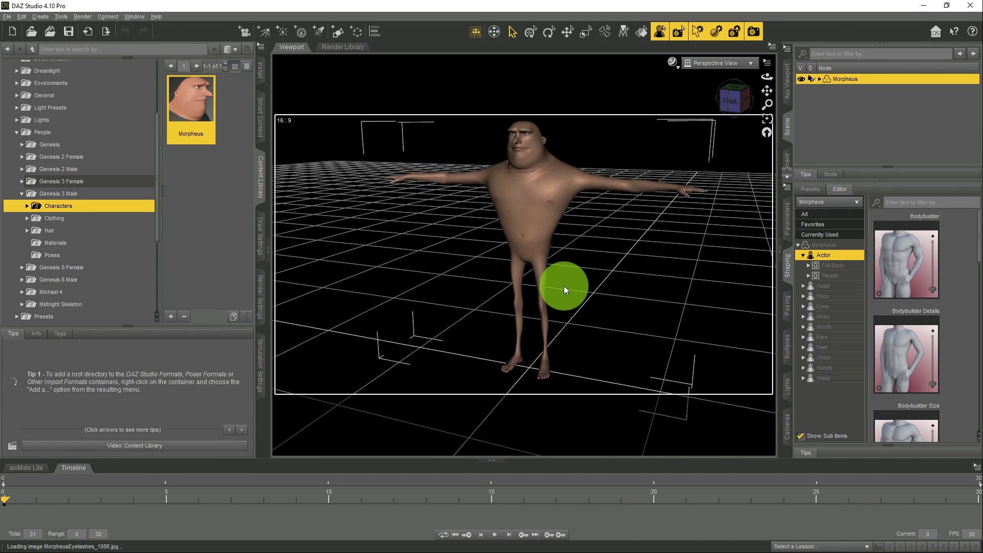
# - Set the Morpheus 01 body morph to 0% for the loaded figure
pyautogui.moveTo(763, 92); pyautogui.dragTo(677, 169)
pyautogui.click(741, 109)
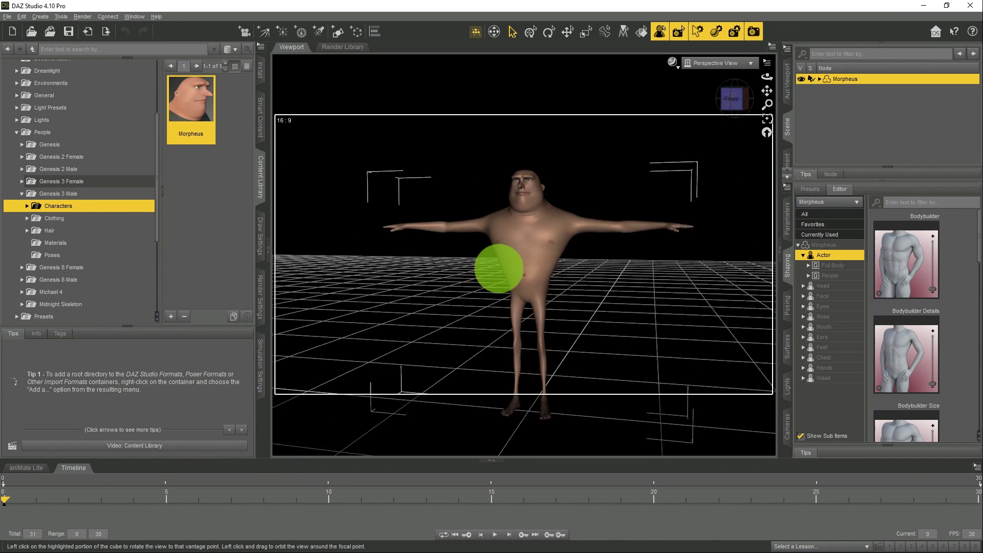
pyautogui.scroll(4, 579, 259)
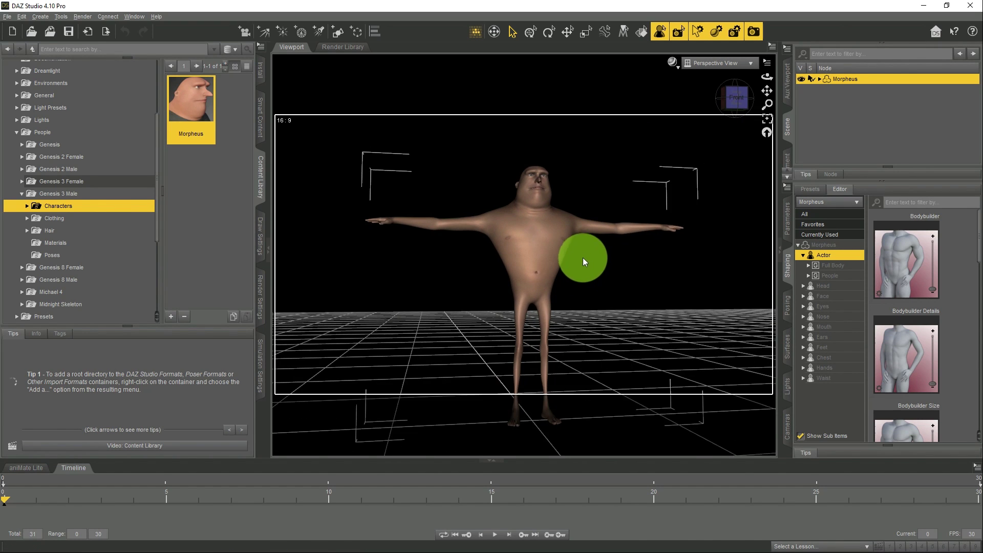
pyautogui.moveTo(979, 252); pyautogui.dragTo(961, 415)
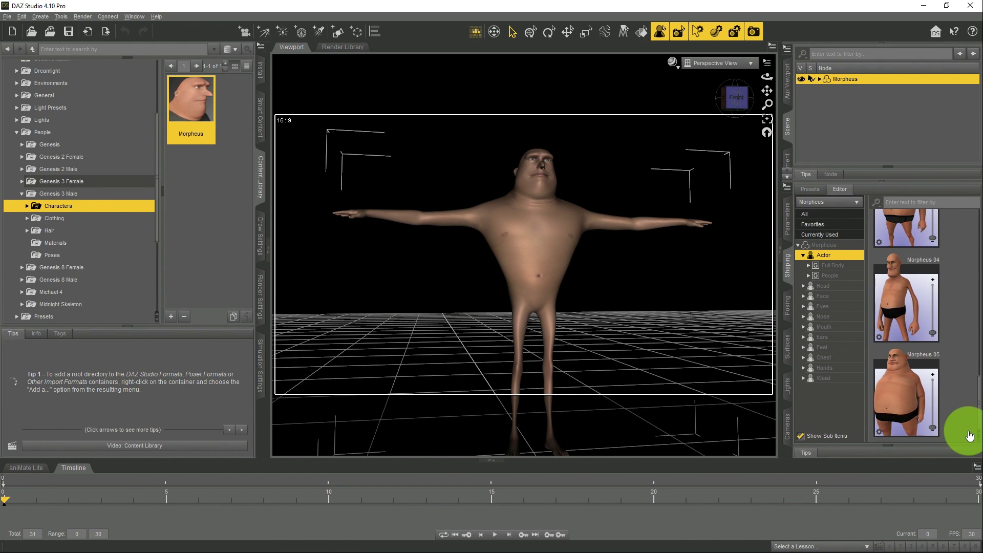
pyautogui.click(738, 99)
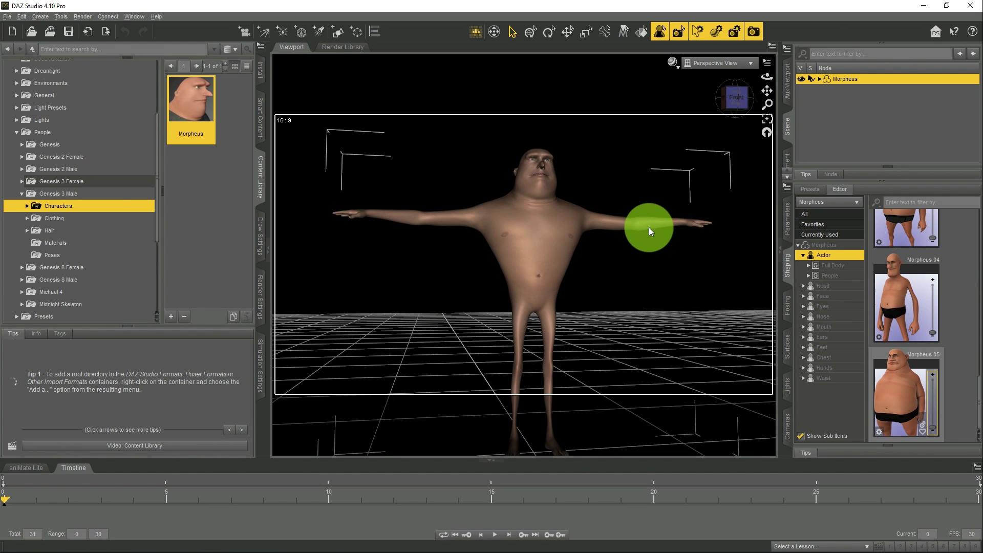
pyautogui.scroll(5, 967, 379)
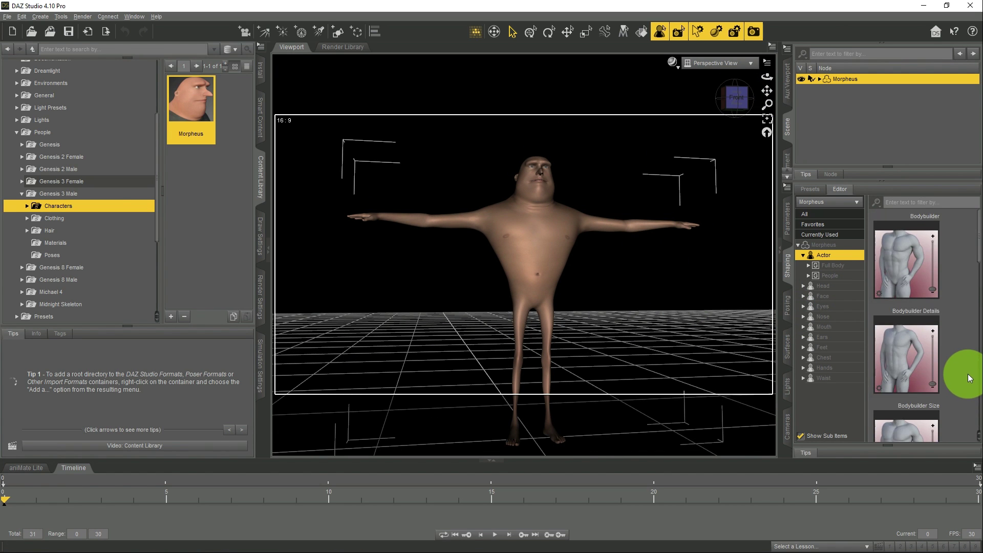
pyautogui.scroll(-1, 968, 379)
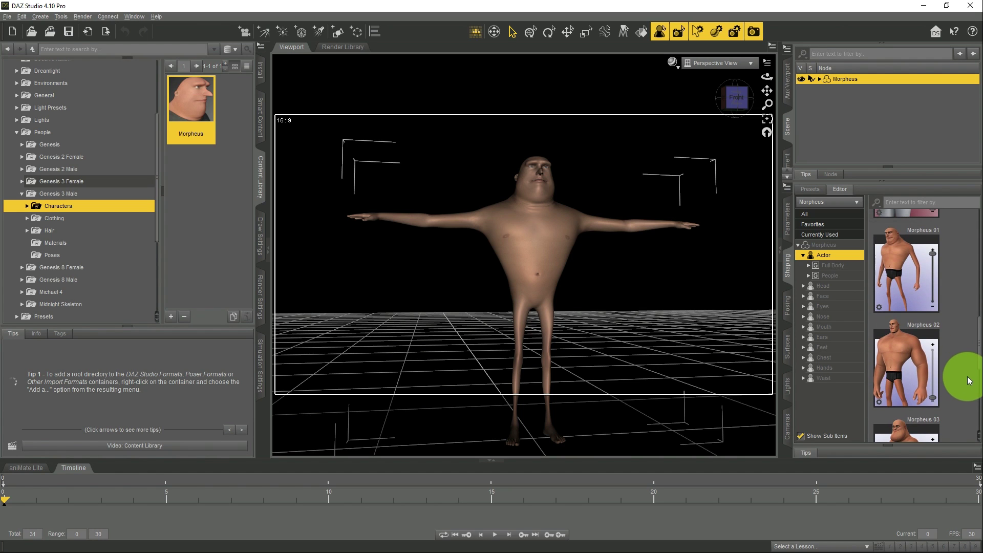
pyautogui.moveTo(931, 277); pyautogui.dragTo(935, 395)
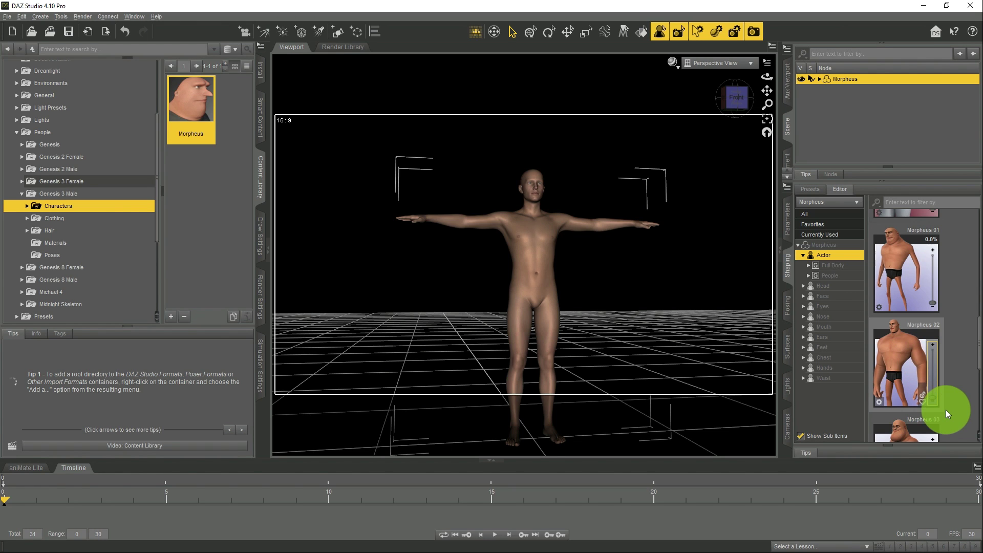
# - Set the Morpheus 02 body morph to about 52.1% and inspect the figure's head and upper body
pyautogui.scroll(-2, 935, 406)
pyautogui.moveTo(935, 406); pyautogui.dragTo(935, 425)
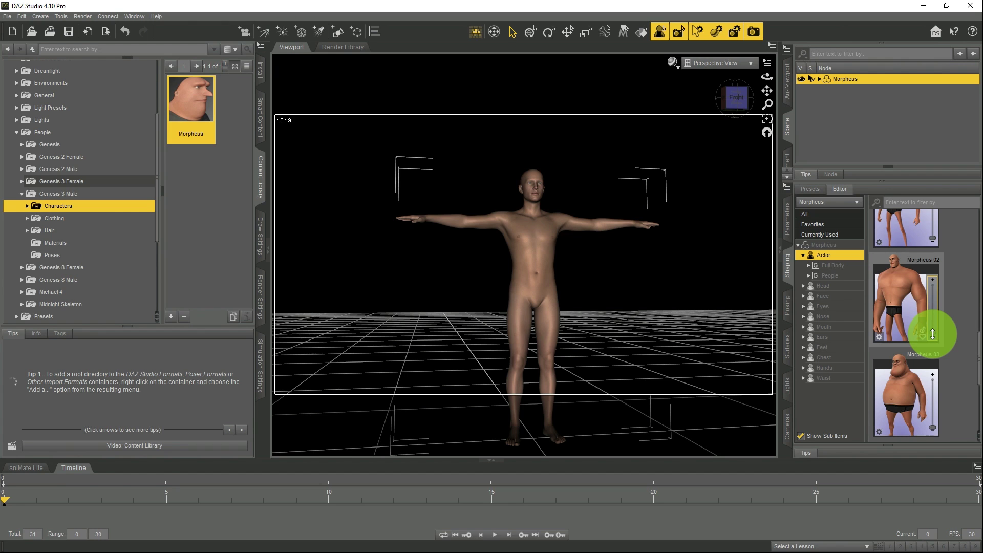
pyautogui.moveTo(934, 325); pyautogui.dragTo(945, 307)
pyautogui.scroll(2, 874, 226)
pyautogui.moveTo(728, 94); pyautogui.dragTo(667, 208)
pyautogui.moveTo(721, 112); pyautogui.dragTo(513, 272)
pyautogui.moveTo(718, 103); pyautogui.dragTo(616, 187)
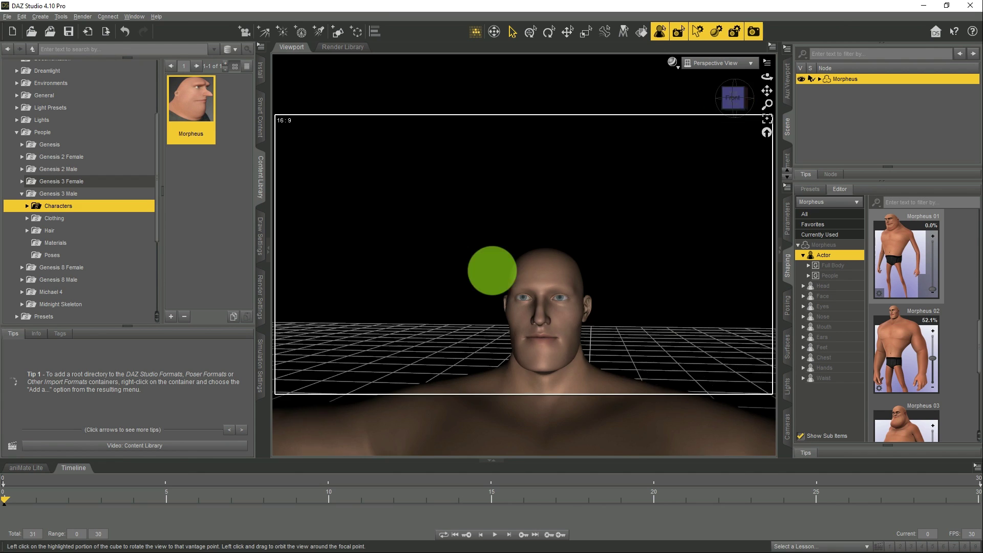
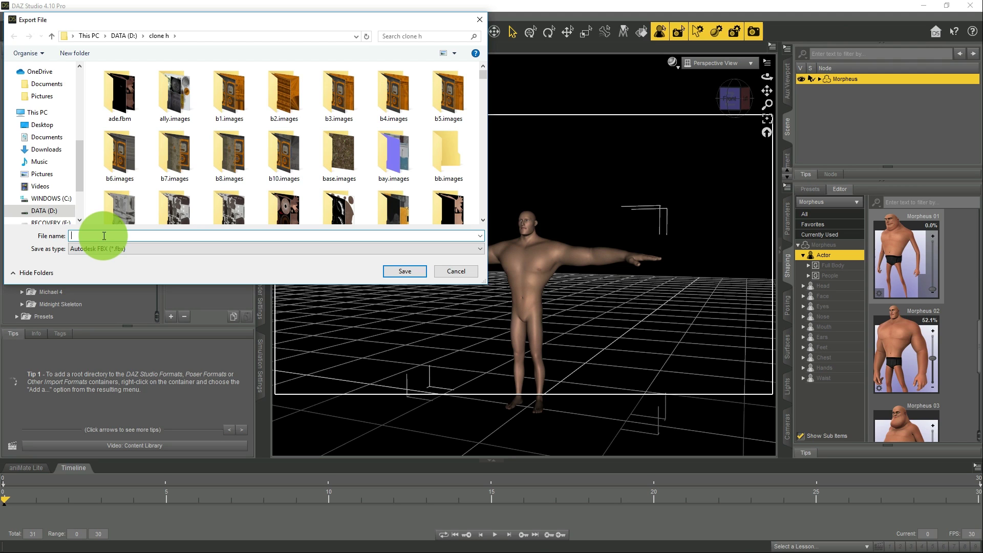
# - Name the Autodesk FBX export bigman and save it in the clone h folder on DATA (D:)
pyautogui.write('bigman')
pyautogui.press('Tab')
pyautogui.click(340, 235)
pyautogui.click(415, 276)
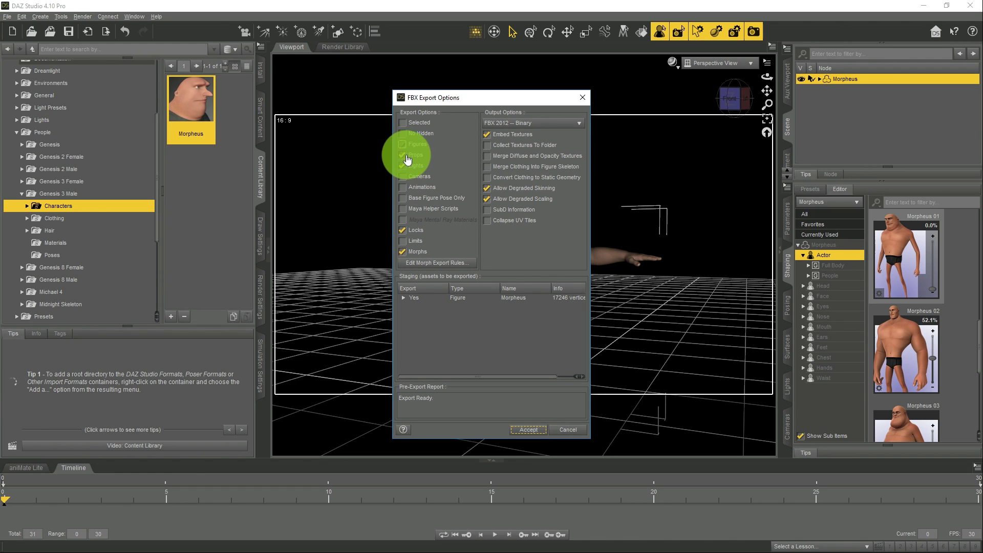
# - Export the figure as FBX 2012 Binary with Embed Textures, Allow Degraded Skinning and Allow Degraded Scaling enabled
pyautogui.click(511, 190)
pyautogui.click(543, 139)
pyautogui.click(487, 197)
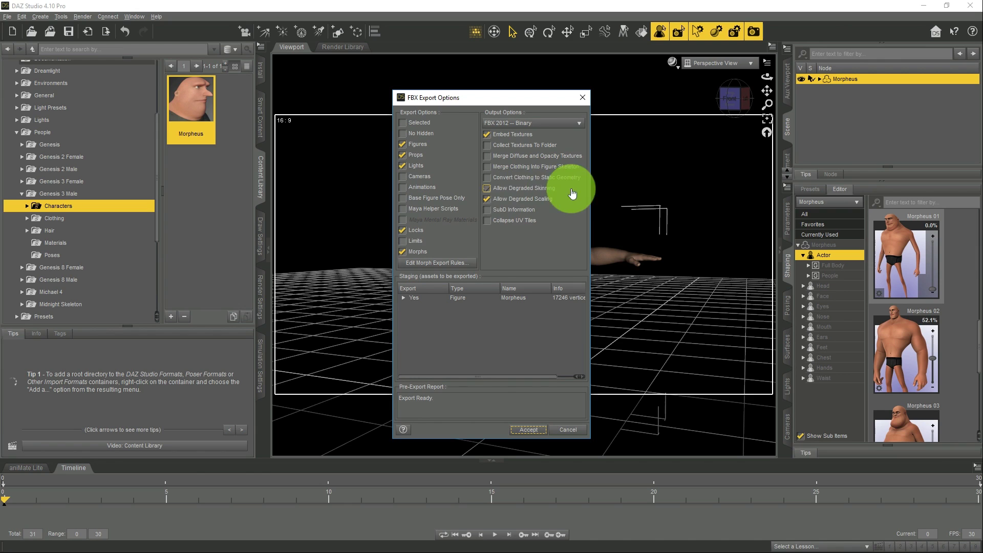
pyautogui.click(510, 202)
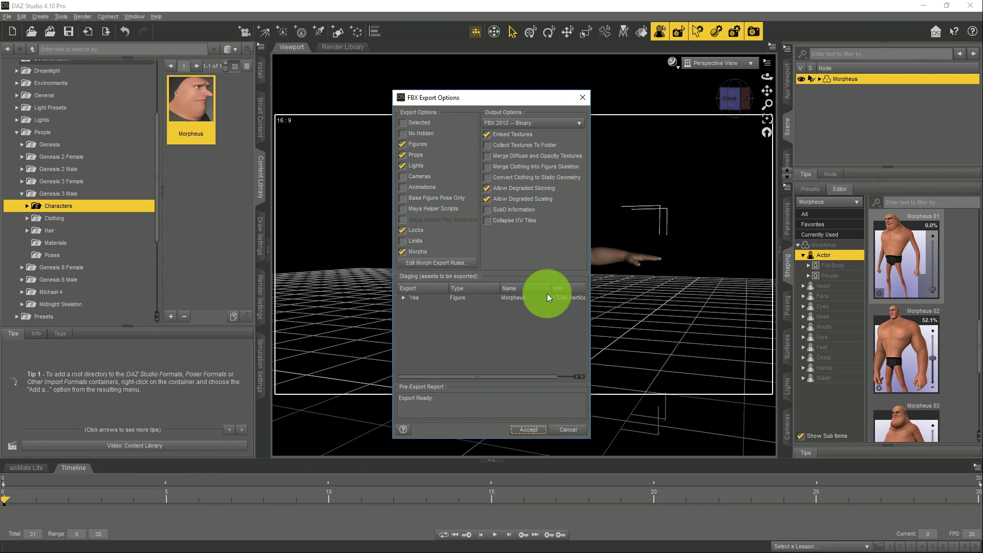
pyautogui.click(533, 430)
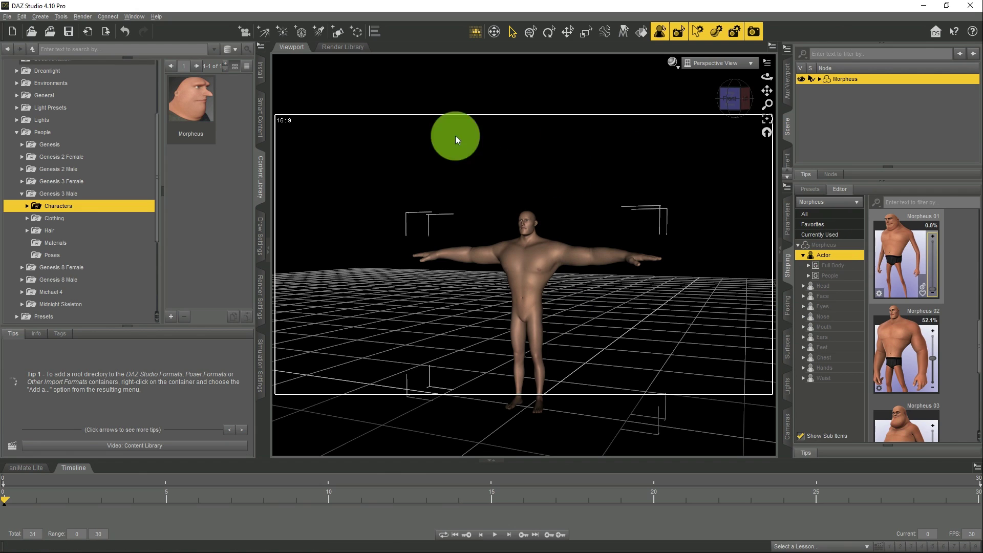
# - Close DAZ Studio and launch Character Creator v3.11 with its Modify panel widened to full view
pyautogui.click(969, 7)
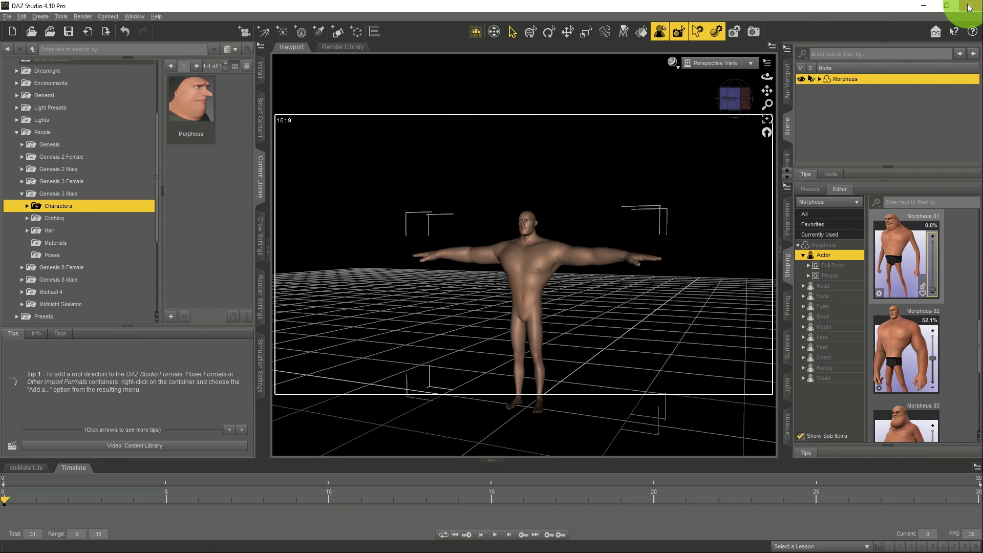
pyautogui.click(484, 290)
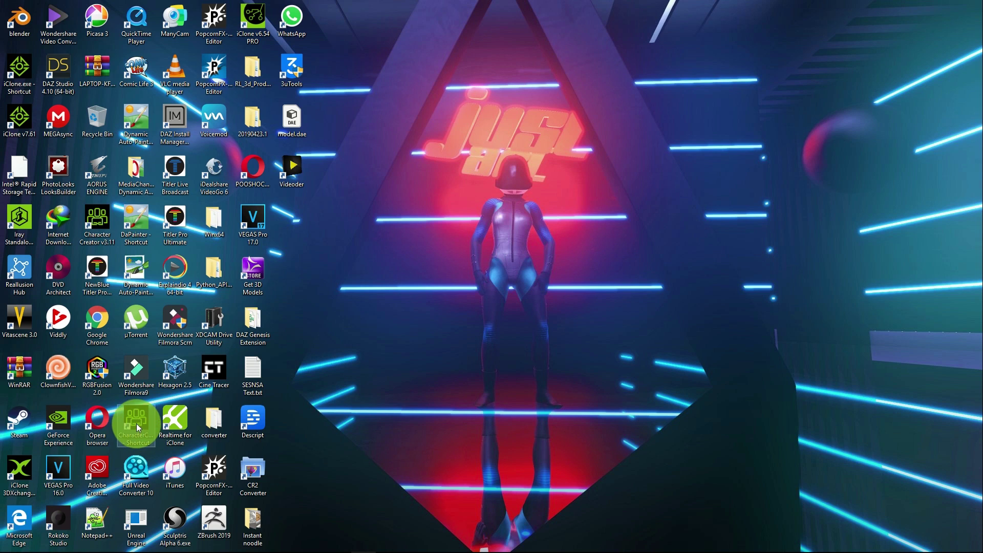
pyautogui.doubleClick(103, 211)
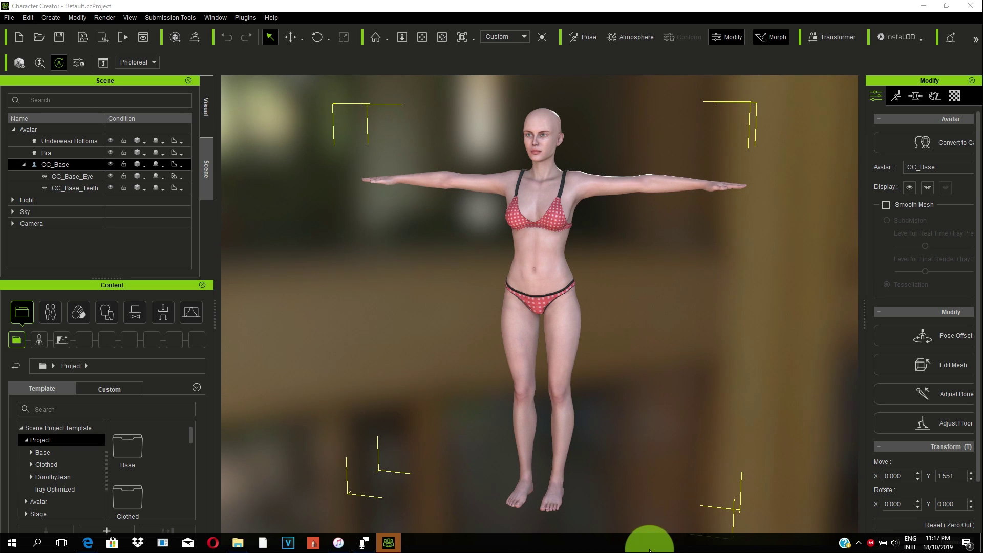
pyautogui.doubleClick(751, 6)
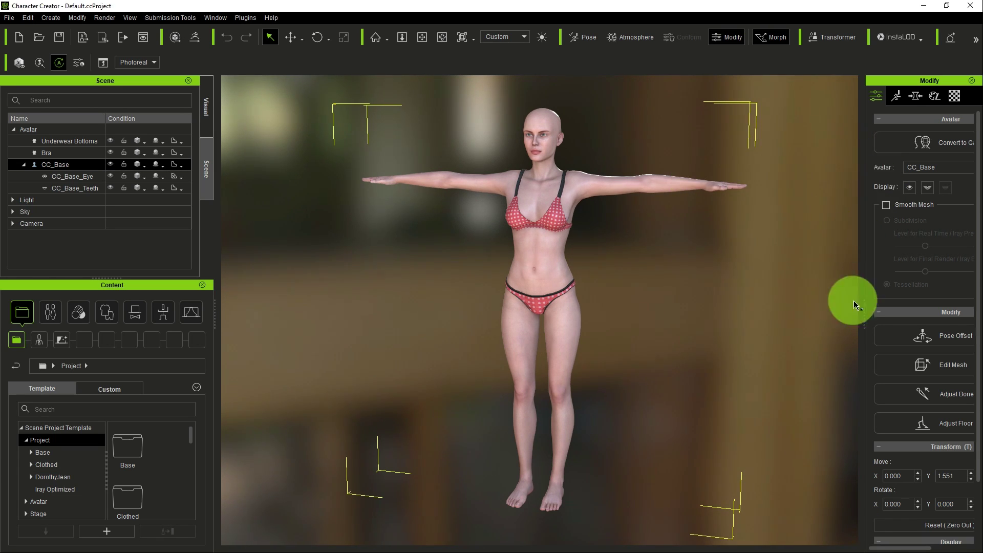
pyautogui.moveTo(862, 314); pyautogui.dragTo(783, 297)
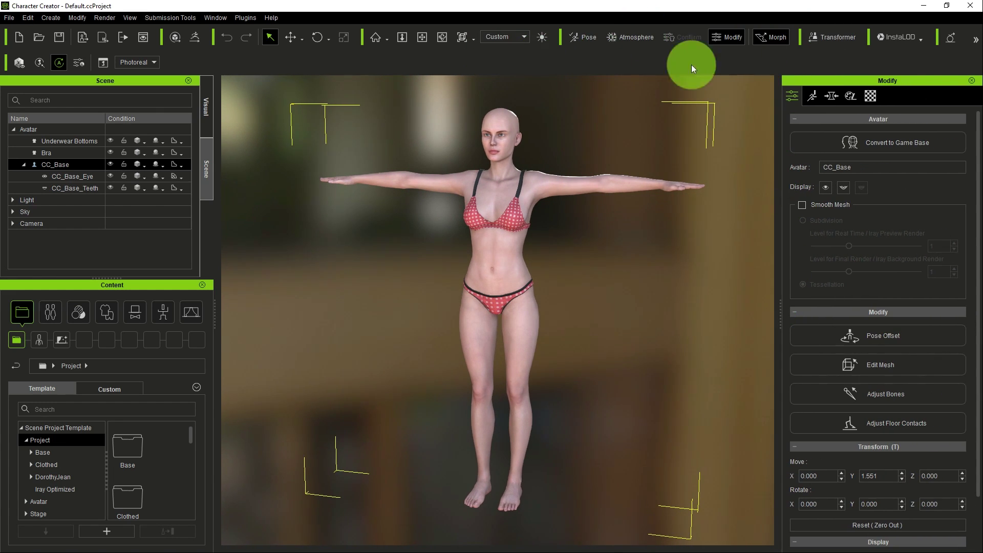
# - Load bigman.fbx from the clone h folder through Transformer, using the ADVANCED option to detect all DAZ texture files
pyautogui.click(828, 36)
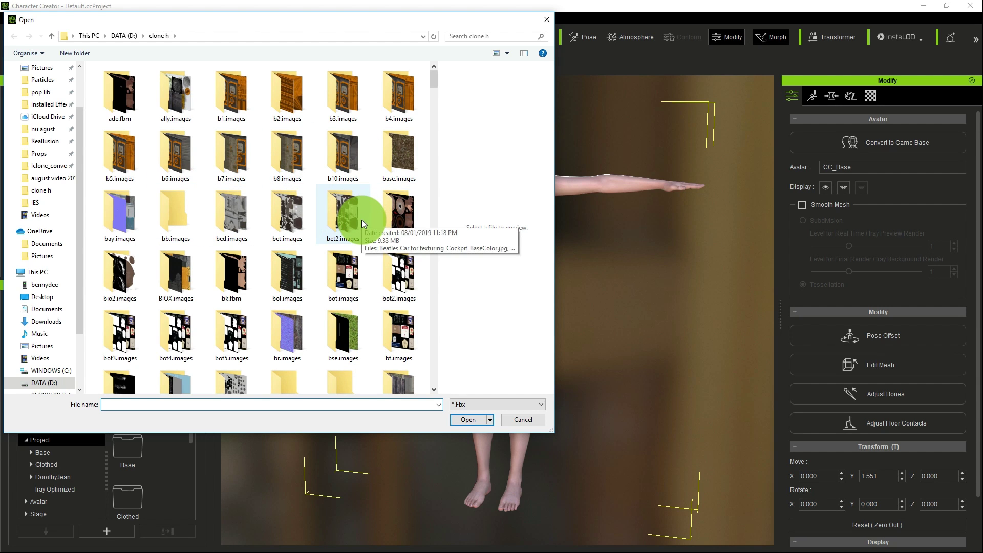
pyautogui.click(470, 37)
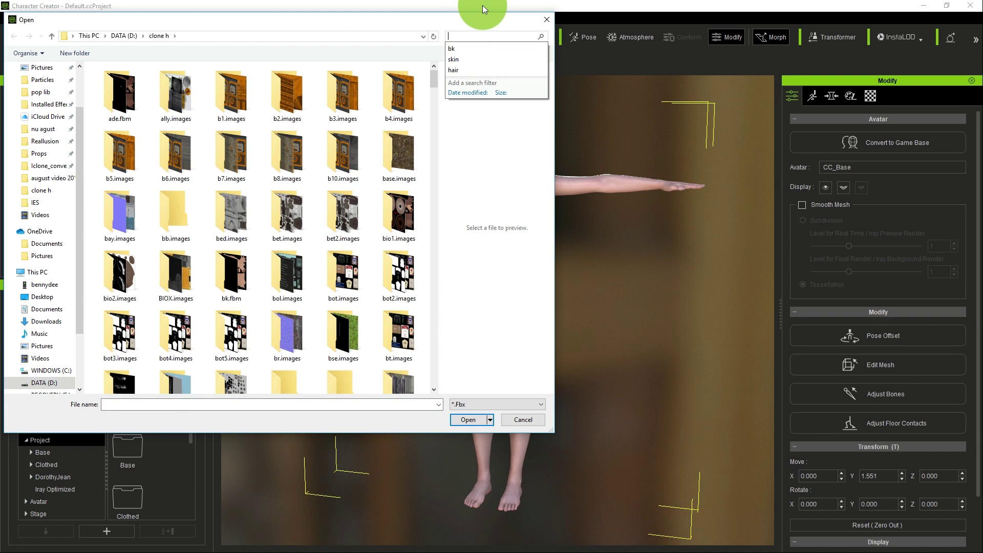
pyautogui.write('big')
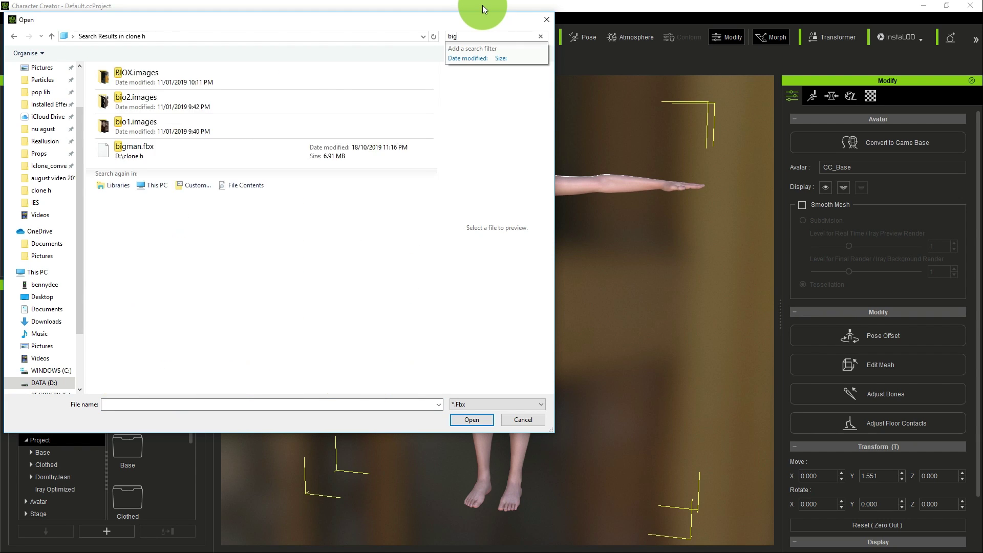
pyautogui.click(164, 79)
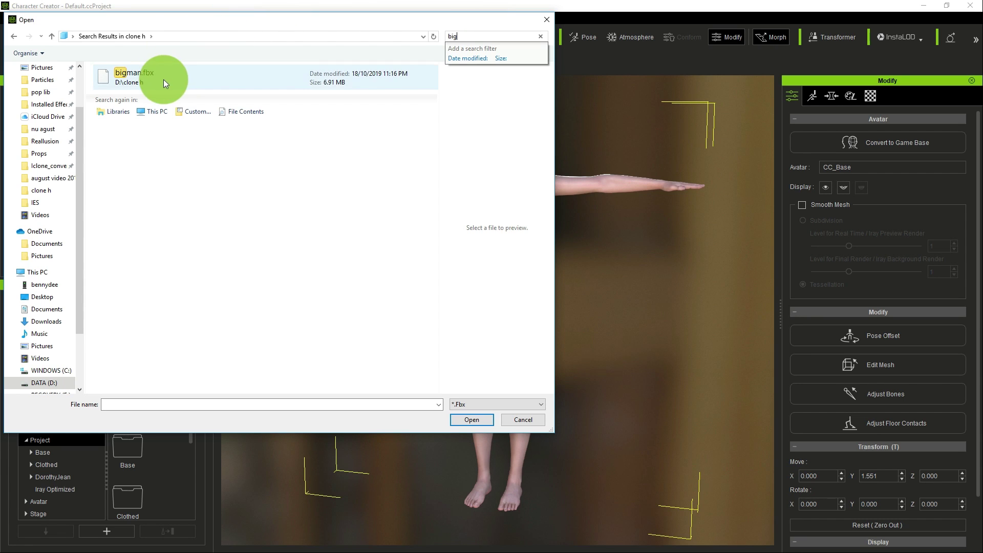
pyautogui.click(468, 420)
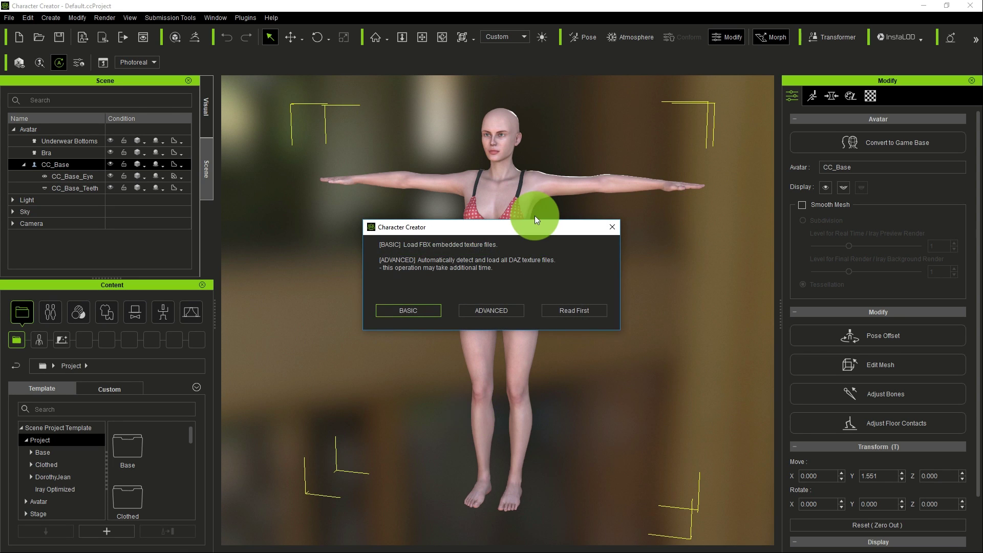
pyautogui.click(509, 311)
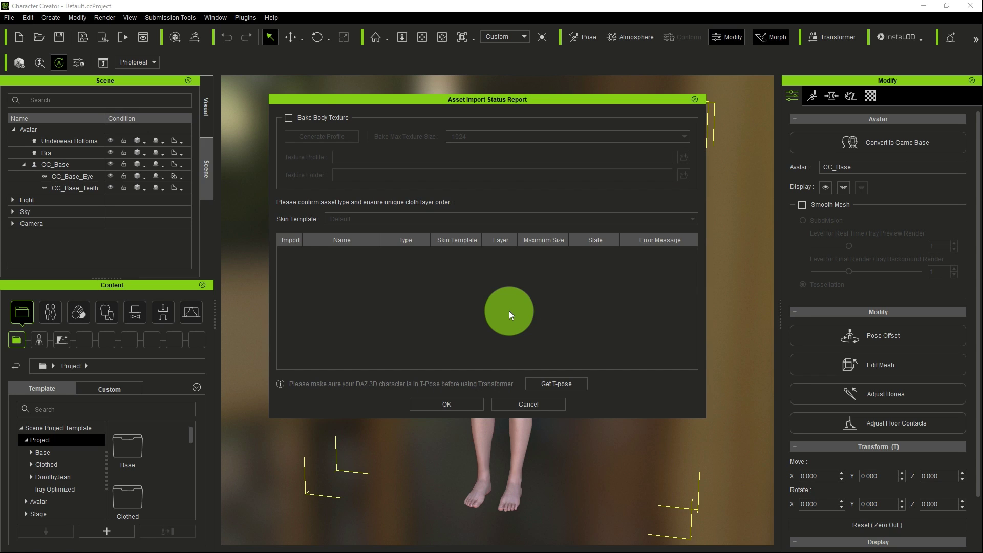
# - Enable Bake Body Texture with a maximum texture size of 4096 and run the import
pyautogui.click(288, 118)
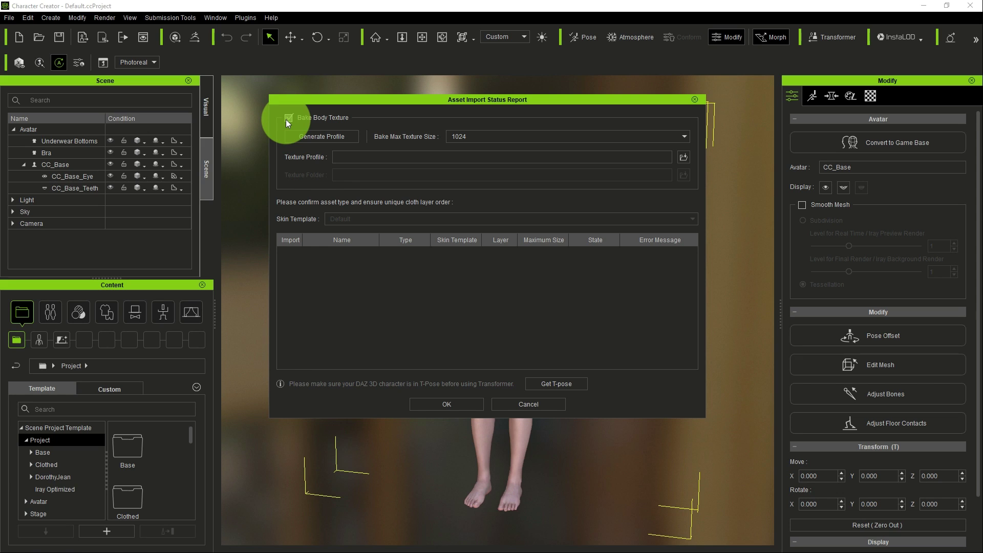
pyautogui.click(685, 136)
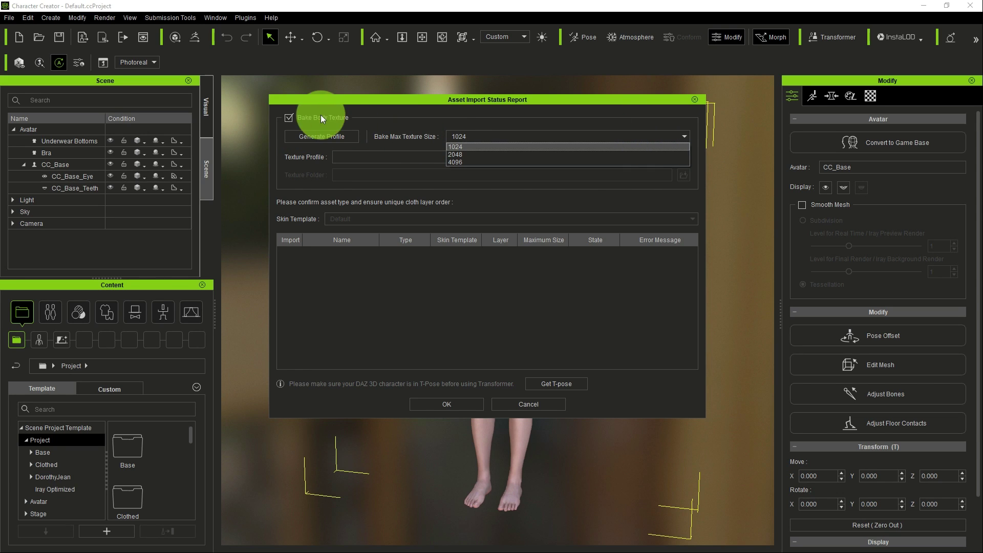
pyautogui.click(456, 161)
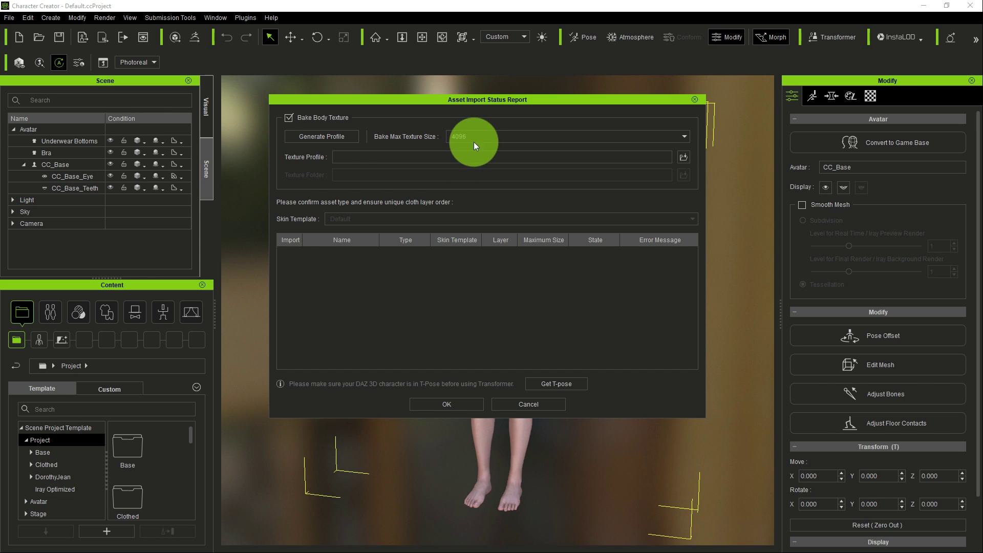
pyautogui.click(684, 137)
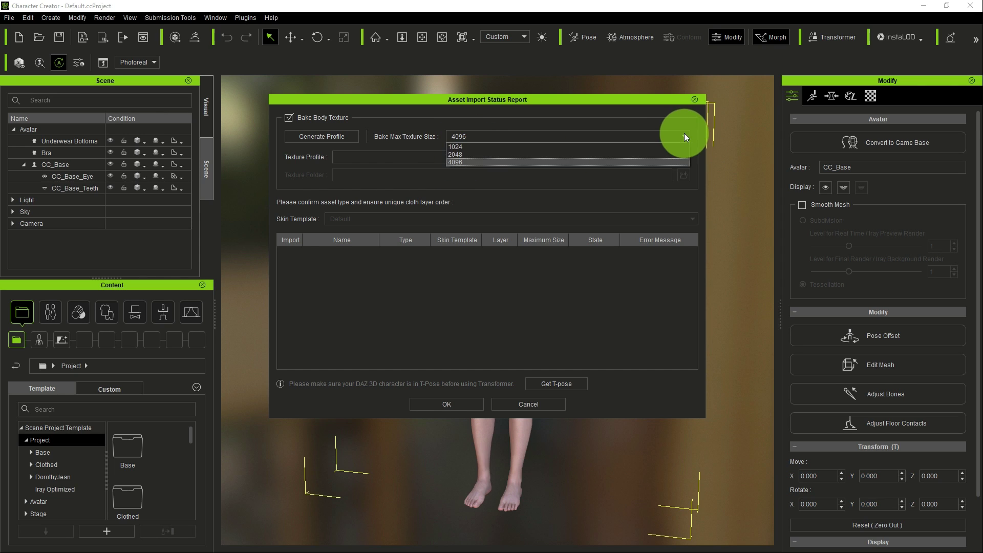
pyautogui.click(454, 162)
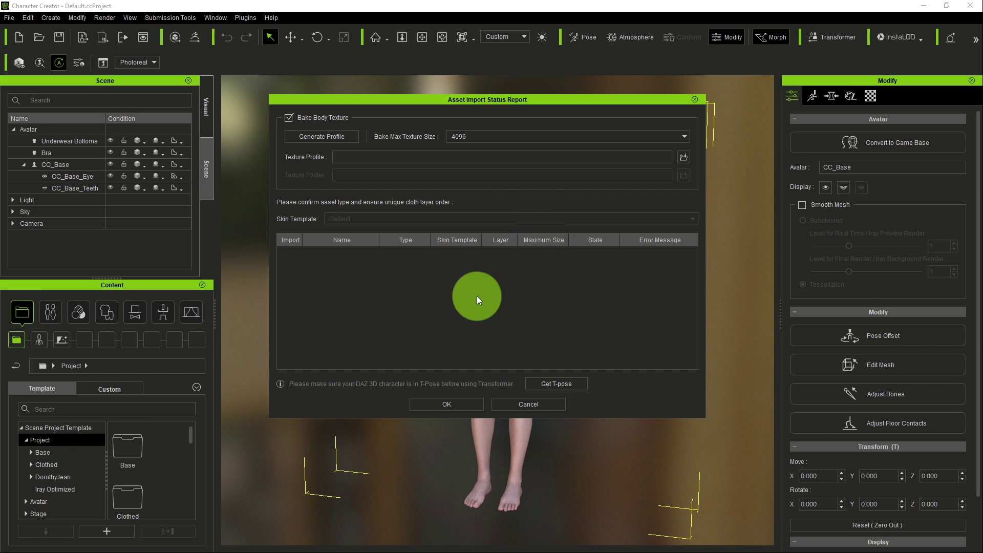
pyautogui.click(459, 404)
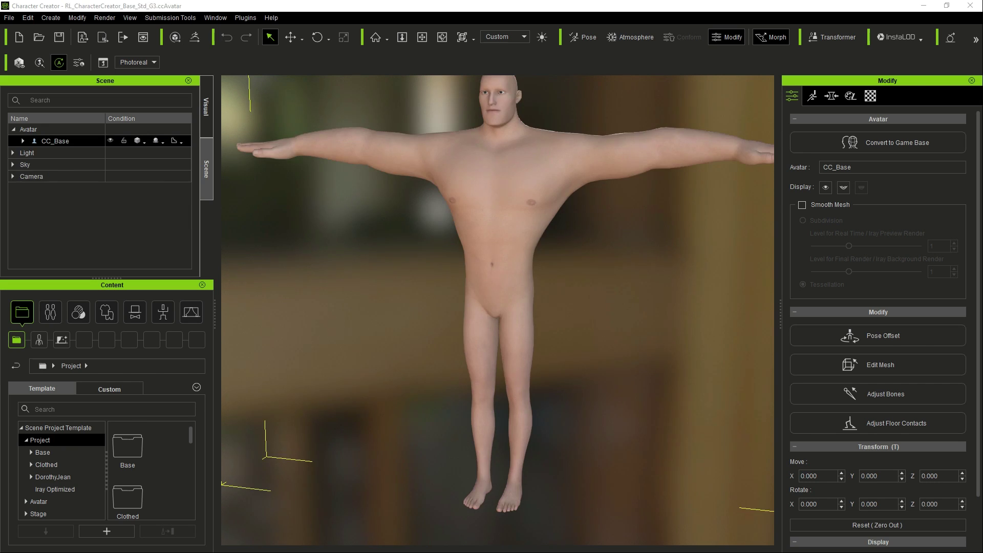
# - Inspect the imported figure's head, shoulders and torso up close
pyautogui.click(423, 37)
pyautogui.moveTo(467, 115); pyautogui.dragTo(650, 293)
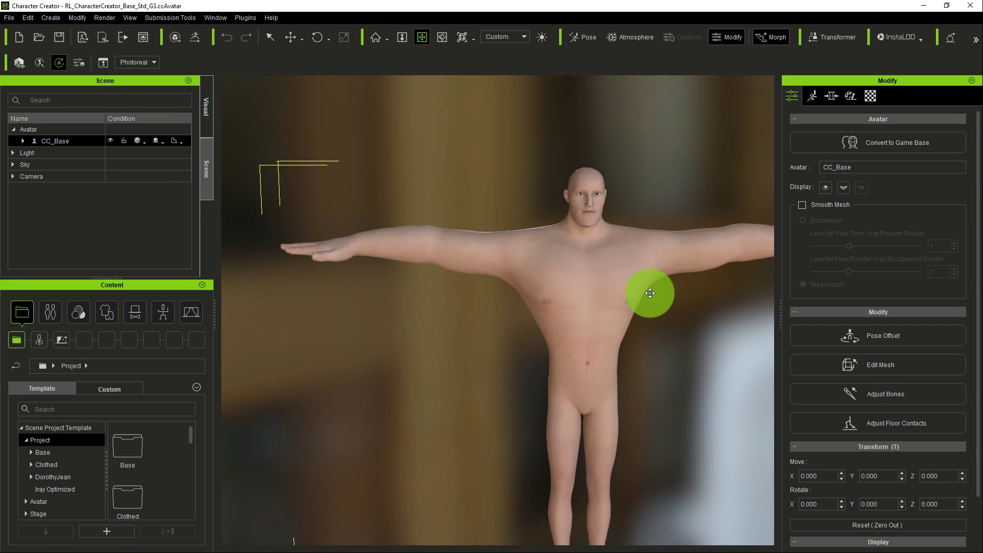
pyautogui.scroll(2, 660, 241)
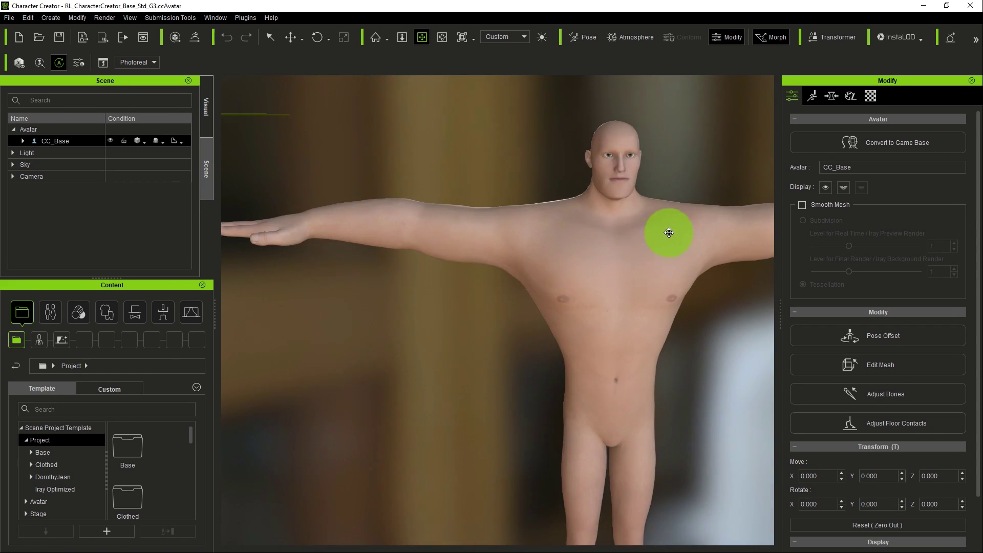
pyautogui.scroll(3, 669, 233)
pyautogui.scroll(2, 591, 255)
pyautogui.moveTo(592, 255); pyautogui.dragTo(529, 325)
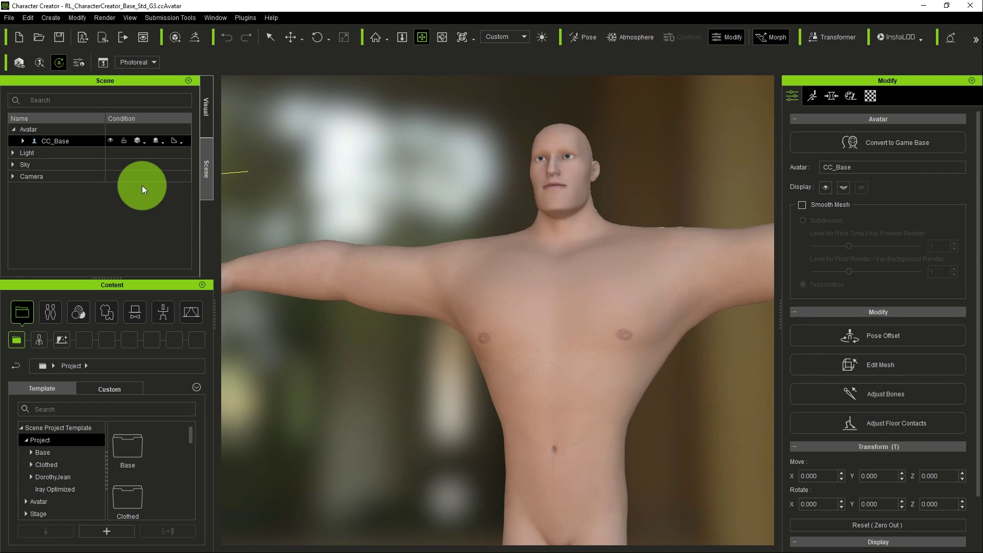
pyautogui.moveTo(446, 252); pyautogui.dragTo(466, 312)
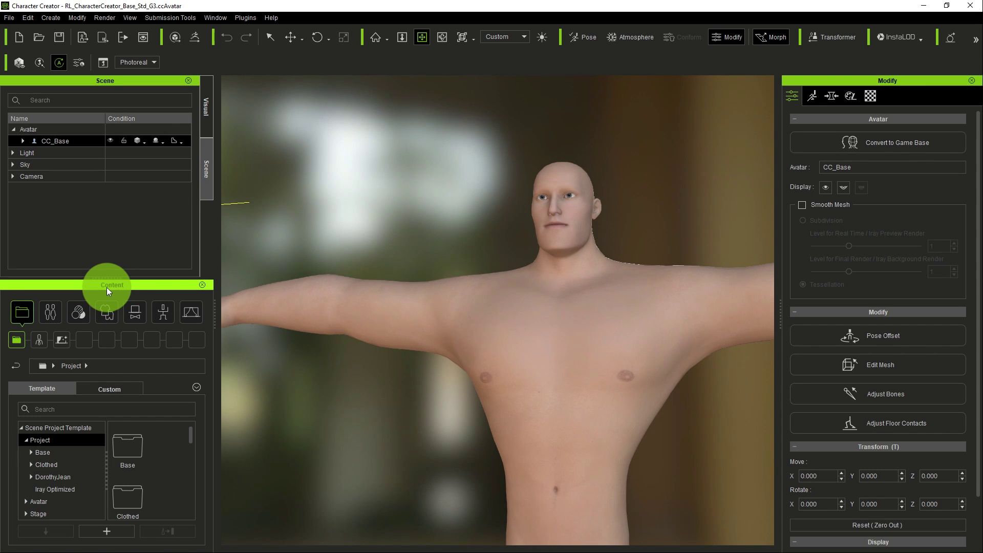
# - Bring up the skin templates, enlarge the Content panel and browse the Convert from CC1 folder under Normal
pyautogui.click(73, 315)
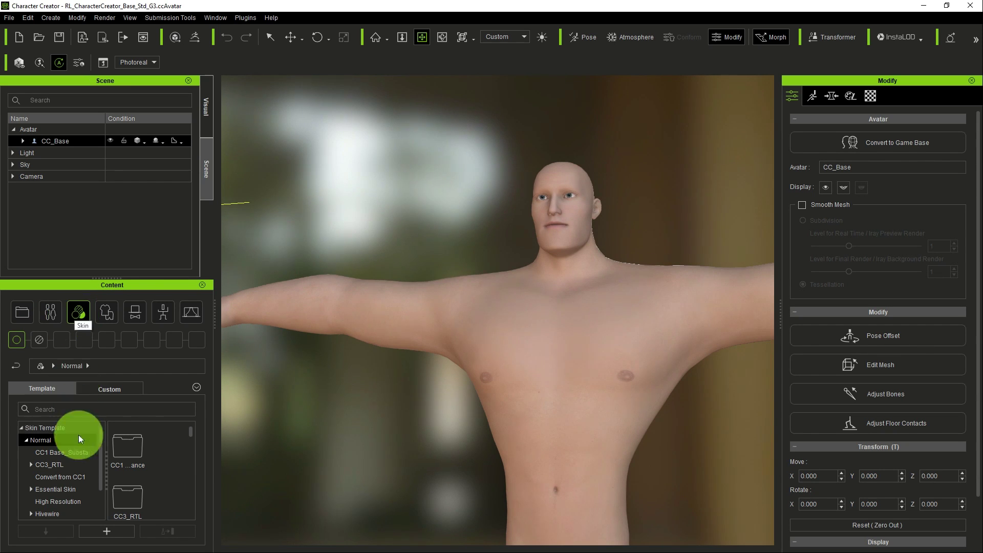
pyautogui.moveTo(112, 281); pyautogui.dragTo(119, 203)
pyautogui.click(63, 261)
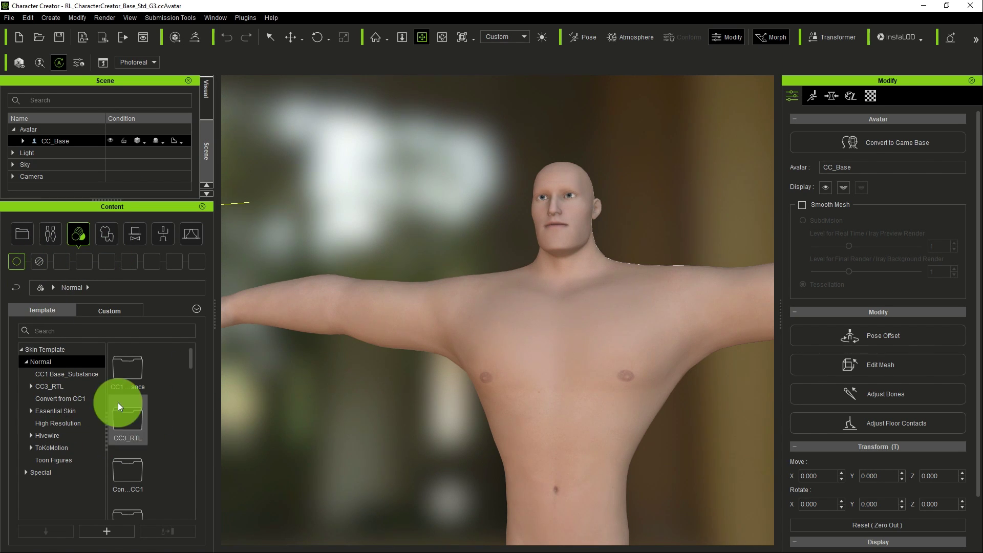
pyautogui.click(91, 403)
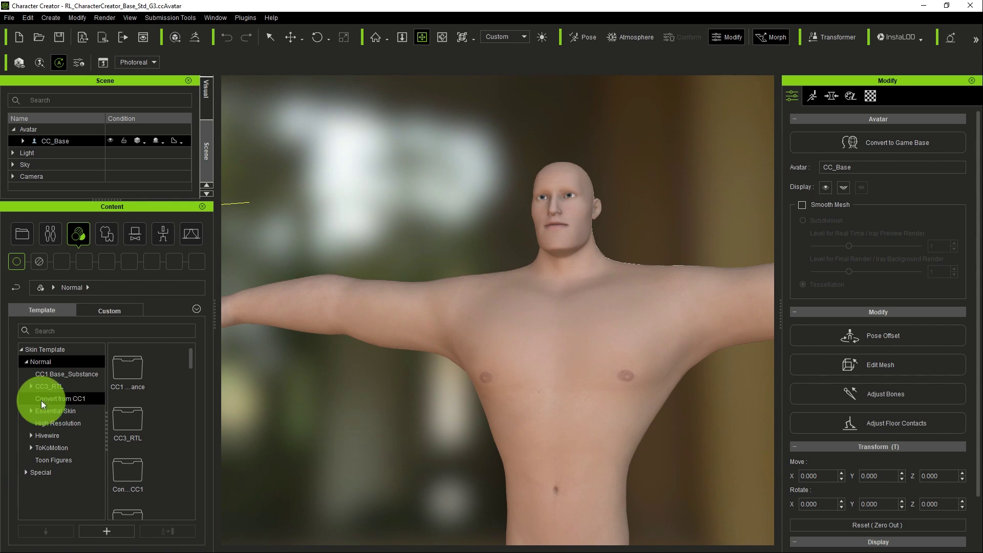
pyautogui.click(58, 387)
pyautogui.scroll(-5, 154, 472)
pyautogui.click(75, 399)
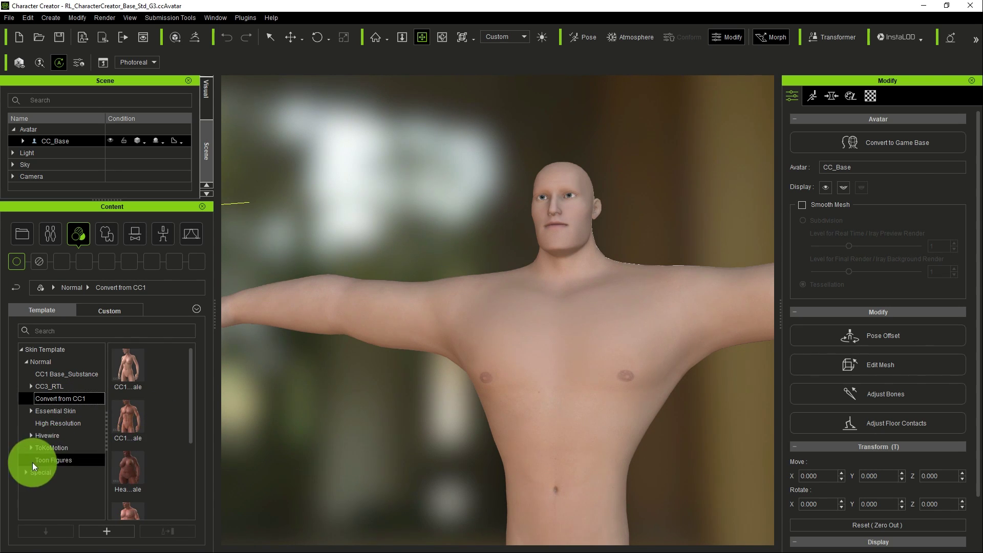
# - Open the Adam skin folder inside the CC3 folder of the ToKoMotion templates
pyautogui.click(56, 449)
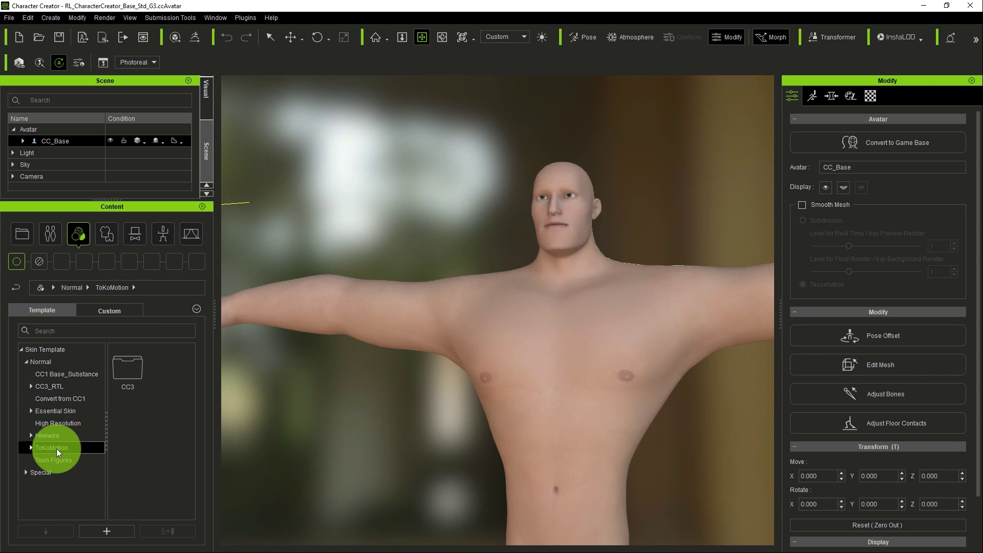
pyautogui.click(39, 446)
pyautogui.click(32, 448)
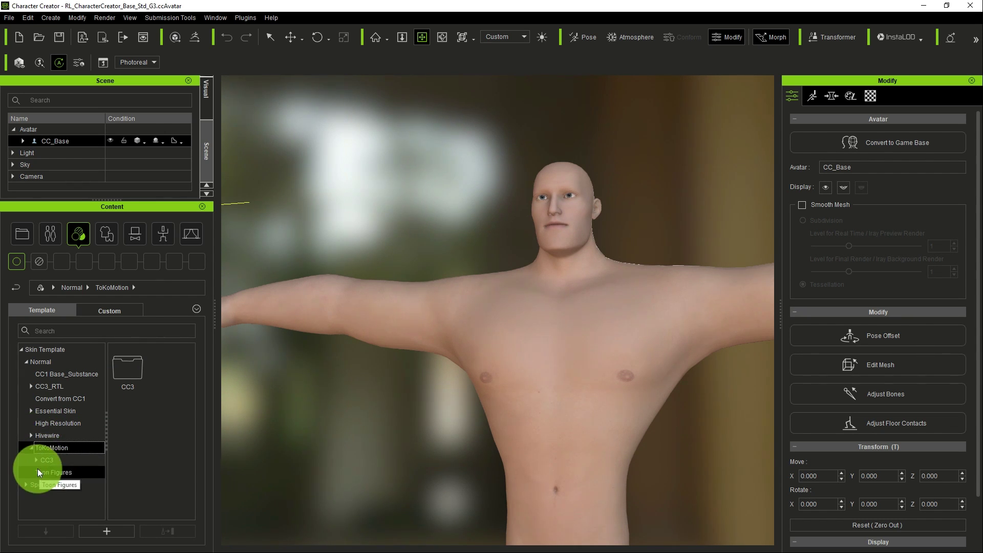
pyautogui.click(60, 461)
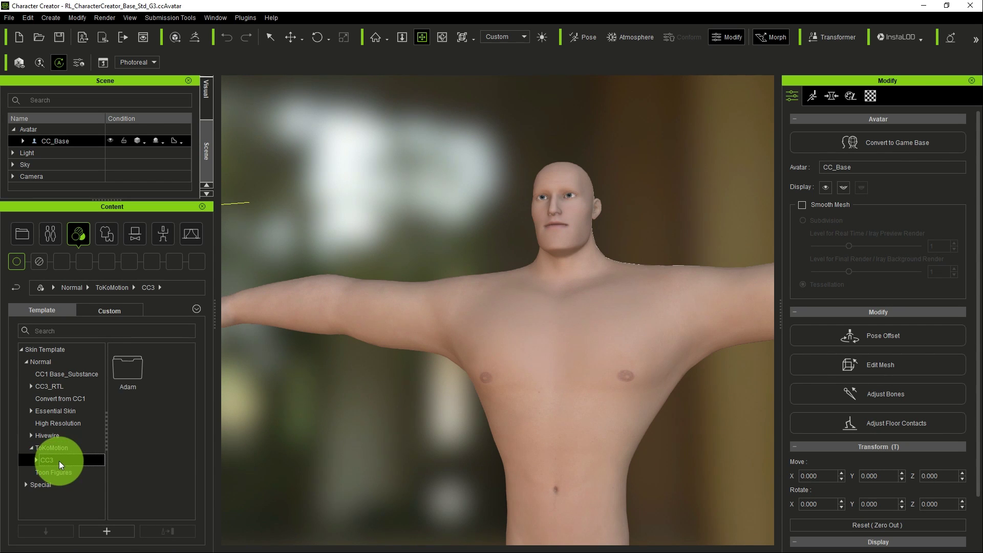
pyautogui.doubleClick(125, 372)
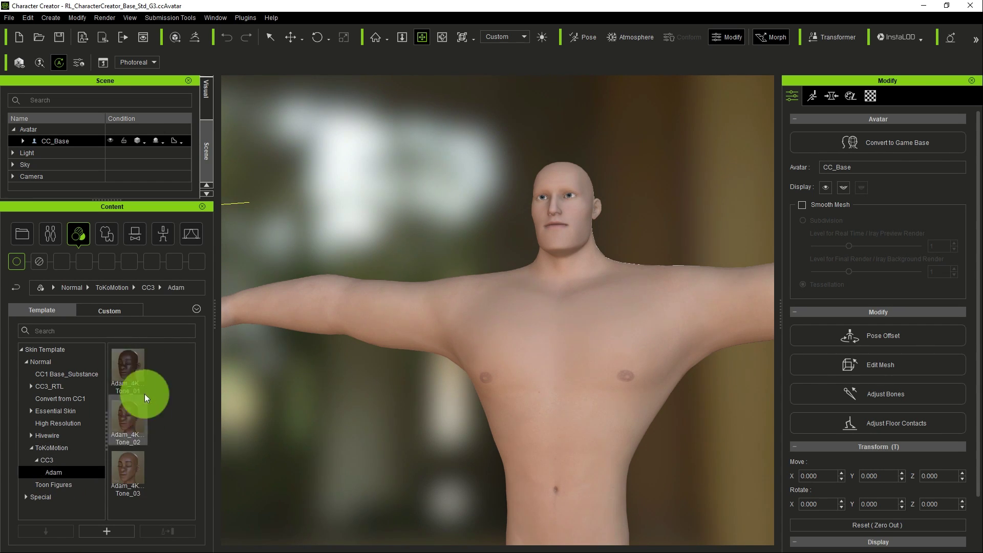
pyautogui.moveTo(140, 419)
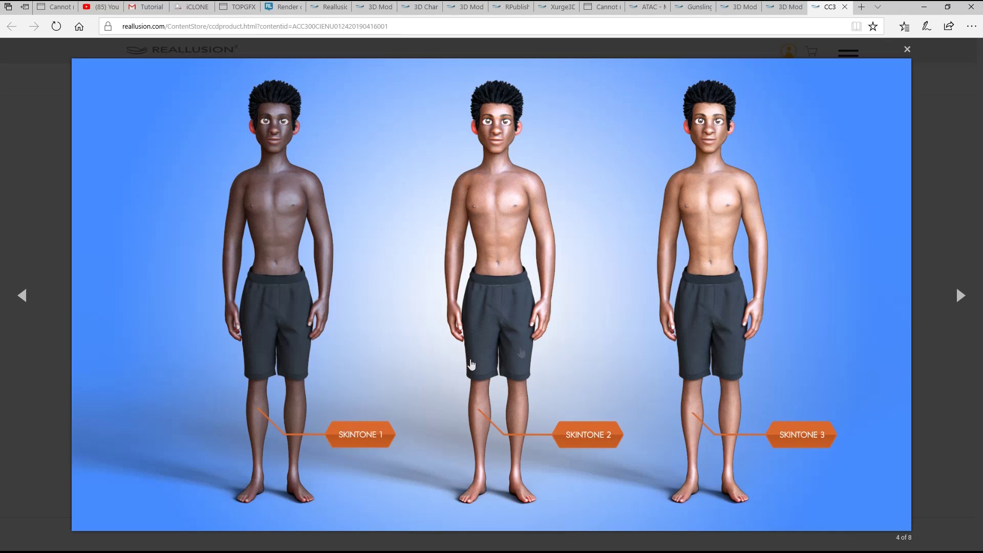
pyautogui.click(159, 481)
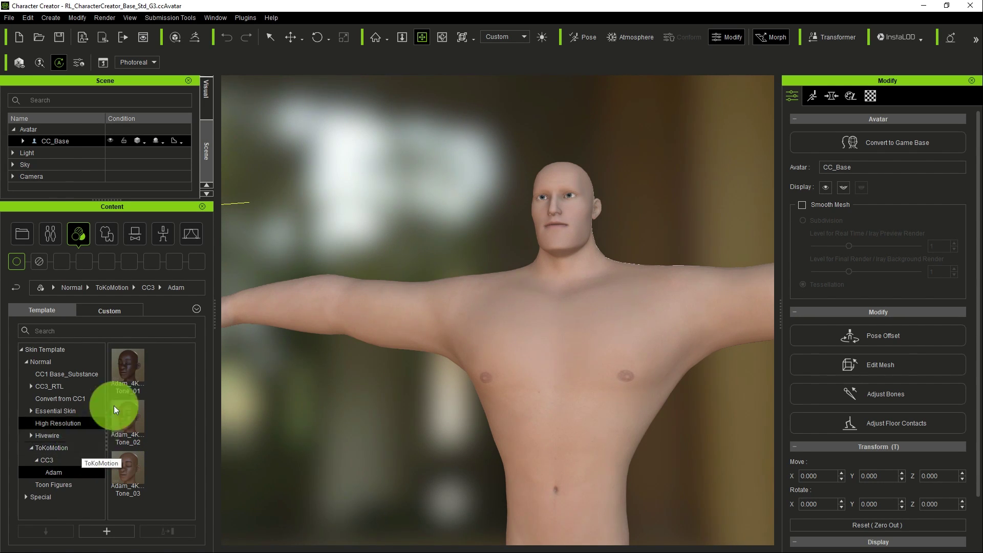
# - Apply the Adam_4K_SkinTone_03 skin to the CC_Base character and check it on the upper body
pyautogui.moveTo(127, 423)
pyautogui.moveTo(127, 469)
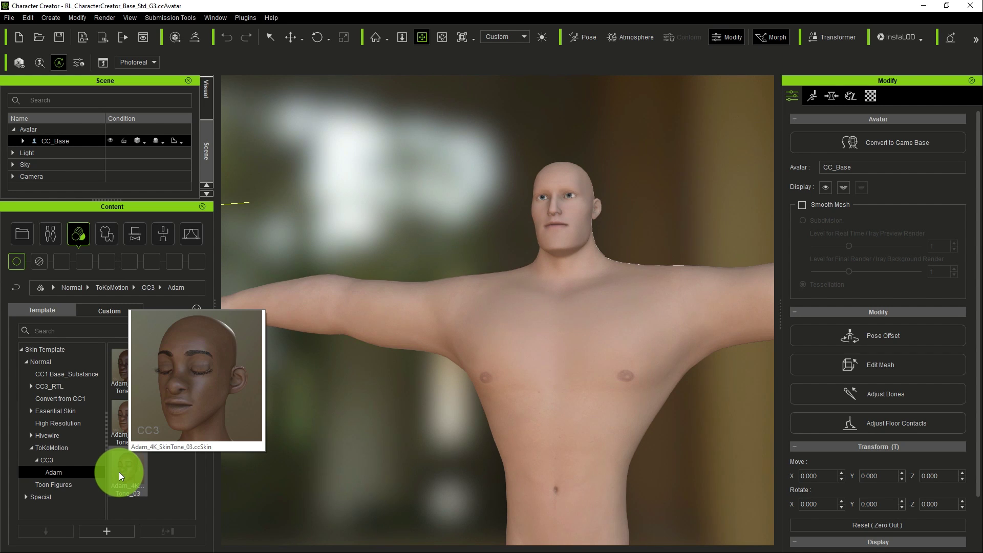
pyautogui.click(119, 472)
pyautogui.moveTo(166, 475); pyautogui.dragTo(548, 348)
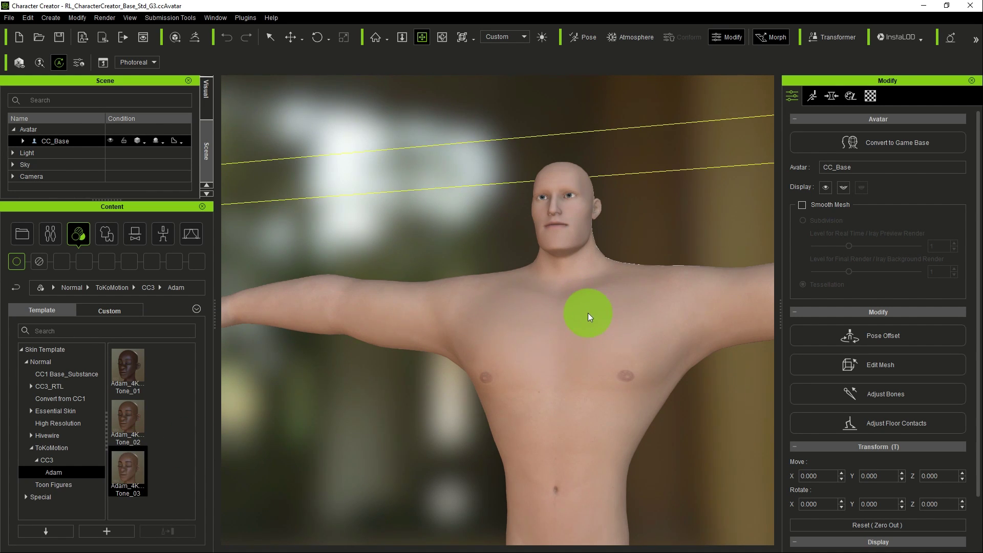
pyautogui.moveTo(588, 312); pyautogui.dragTo(589, 313)
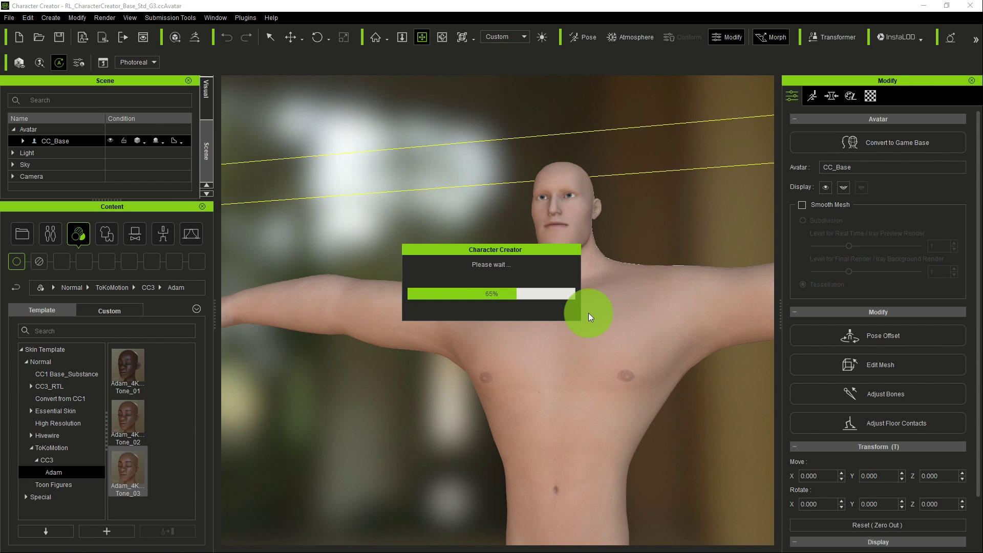
pyautogui.click(473, 34)
pyautogui.moveTo(648, 338); pyautogui.dragTo(614, 357, button='right')
pyautogui.scroll(5, 614, 358)
pyautogui.moveTo(555, 315)
pyautogui.mouseDown(button='right')
pyautogui.moveTo(568, 393)
pyautogui.moveTo(717, 323)
pyautogui.moveTo(505, 340)
pyautogui.moveTo(390, 311)
pyautogui.moveTo(529, 329)
pyautogui.moveTo(547, 145)
pyautogui.moveTo(590, 209)
pyautogui.moveTo(605, 331)
pyautogui.moveTo(504, 220)
pyautogui.moveTo(547, 209)
pyautogui.moveTo(573, 217)
pyautogui.moveTo(410, 227)
pyautogui.moveTo(463, 197)
pyautogui.moveTo(560, 226)
pyautogui.moveTo(567, 307)
pyautogui.moveTo(589, 309)
pyautogui.moveTo(573, 276)
pyautogui.moveTo(558, 292)
pyautogui.moveTo(592, 230)
pyautogui.moveTo(553, 266)
pyautogui.moveTo(569, 253)
pyautogui.moveTo(589, 347)
pyautogui.moveTo(610, 154)
pyautogui.moveTo(575, 312)
pyautogui.moveTo(544, 208)
pyautogui.moveTo(290, 262)
pyautogui.moveTo(577, 391)
pyautogui.moveTo(582, 408)
pyautogui.moveTo(530, 386)
pyautogui.mouseUp(button='right')
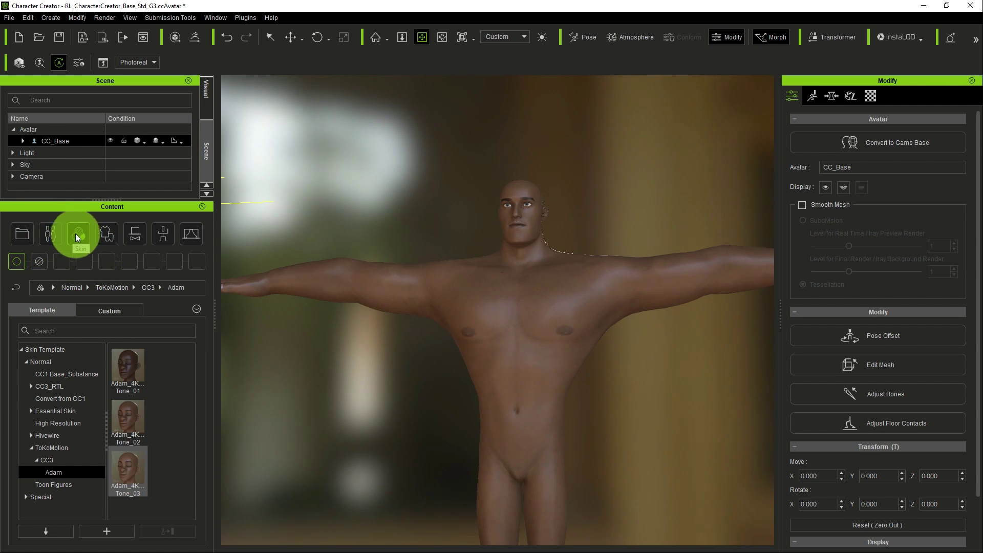
# - Switch the content library to the cloth templates and open the Shirts category
pyautogui.click(99, 233)
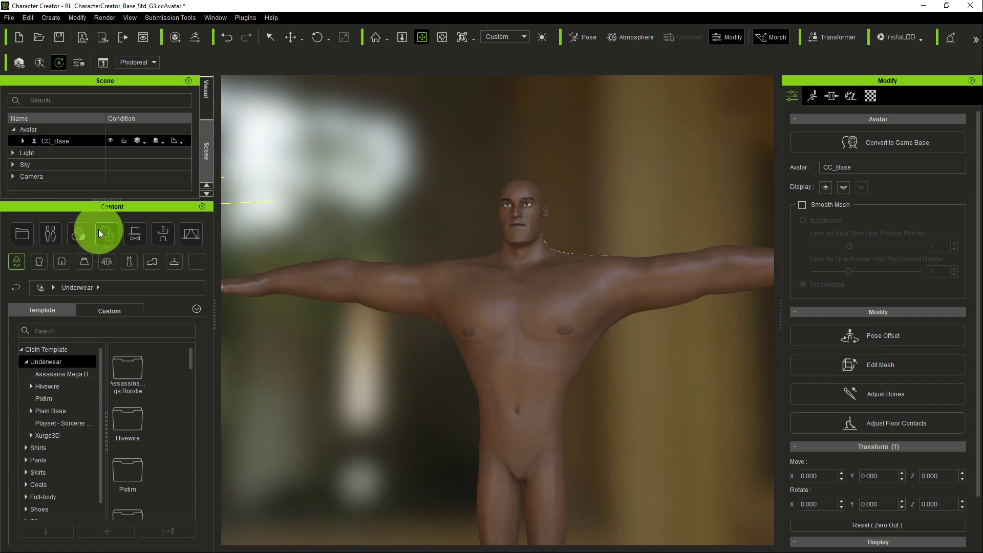
pyautogui.click(43, 263)
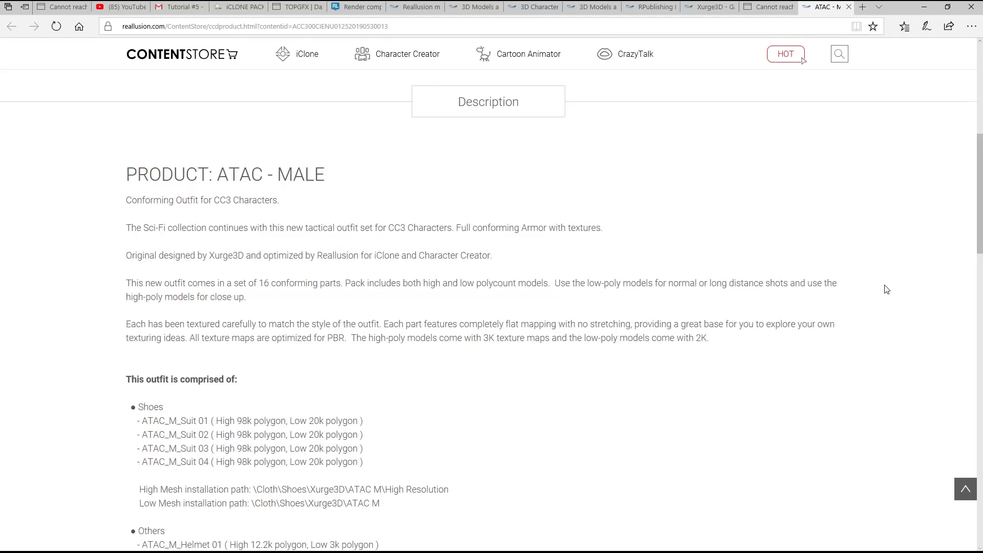
# - In the web browser, look through the ATAC - Male outfit's product images on the Reallusion Content Store
pyautogui.scroll(5, 886, 289)
pyautogui.click(188, 420)
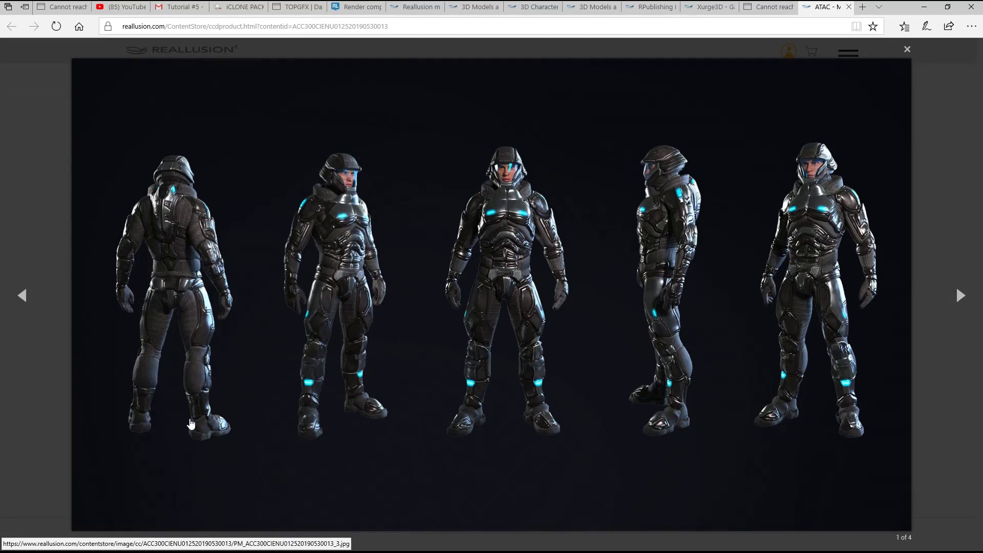
pyautogui.click(961, 296)
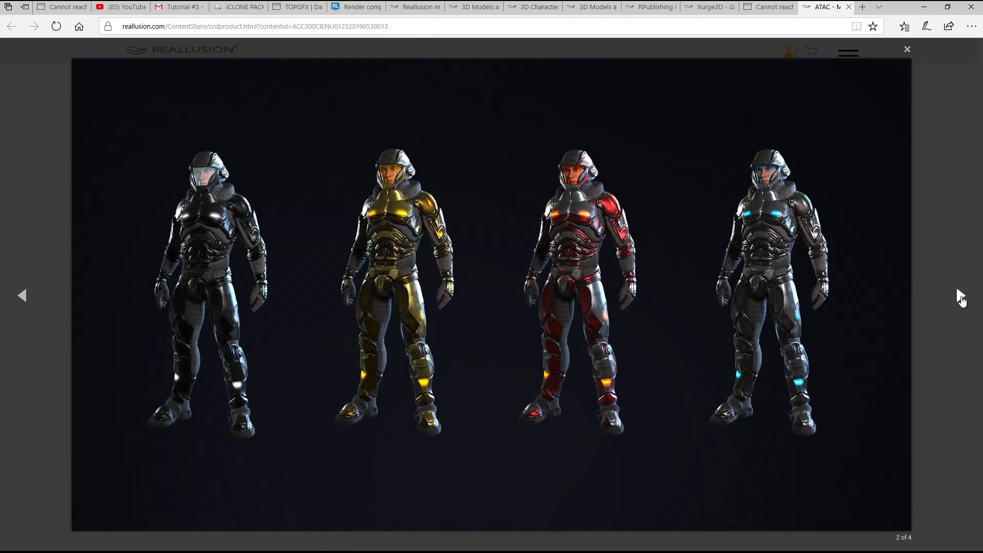
pyautogui.click(961, 297)
pyautogui.click(961, 297)
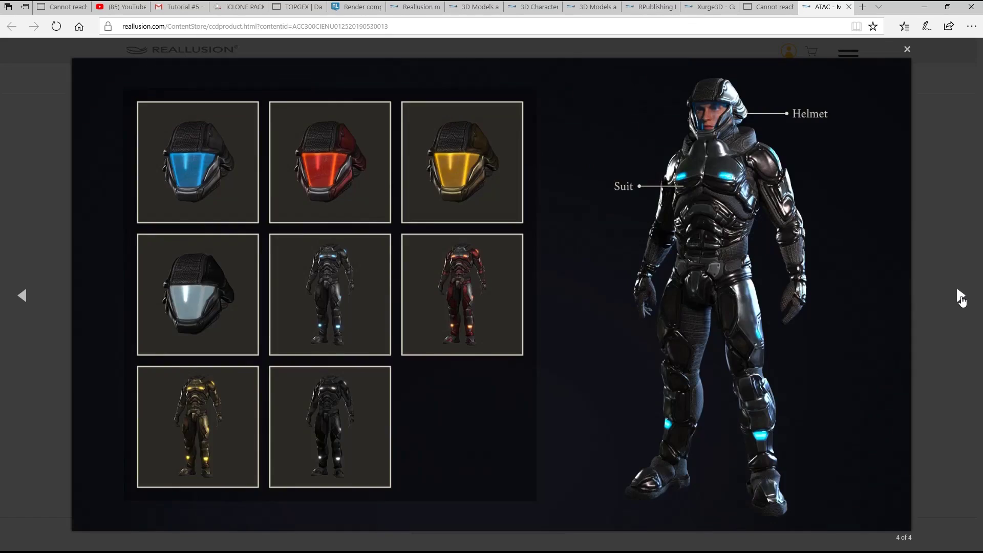
# - View the remaining ATAC - Male product images in the store's image viewer
pyautogui.click(962, 297)
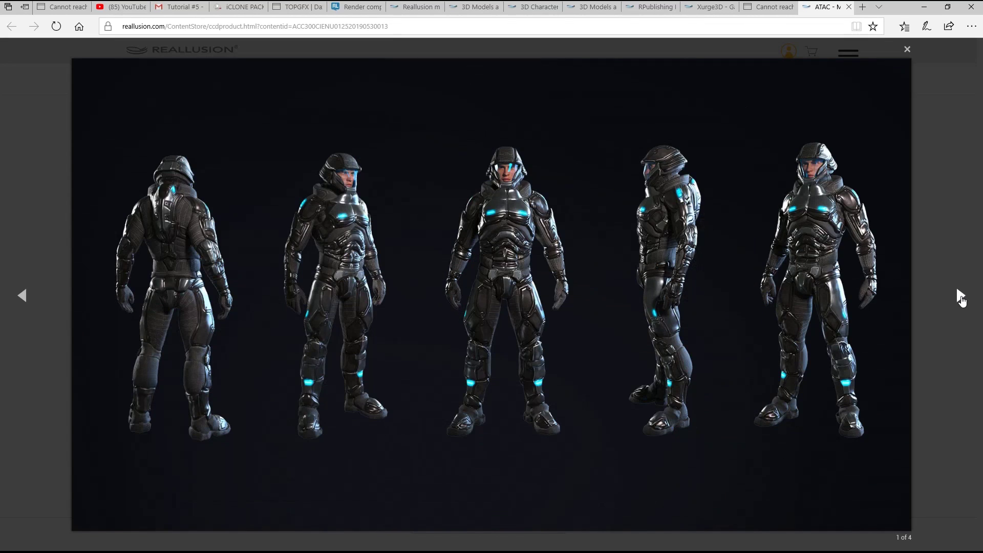
pyautogui.click(961, 297)
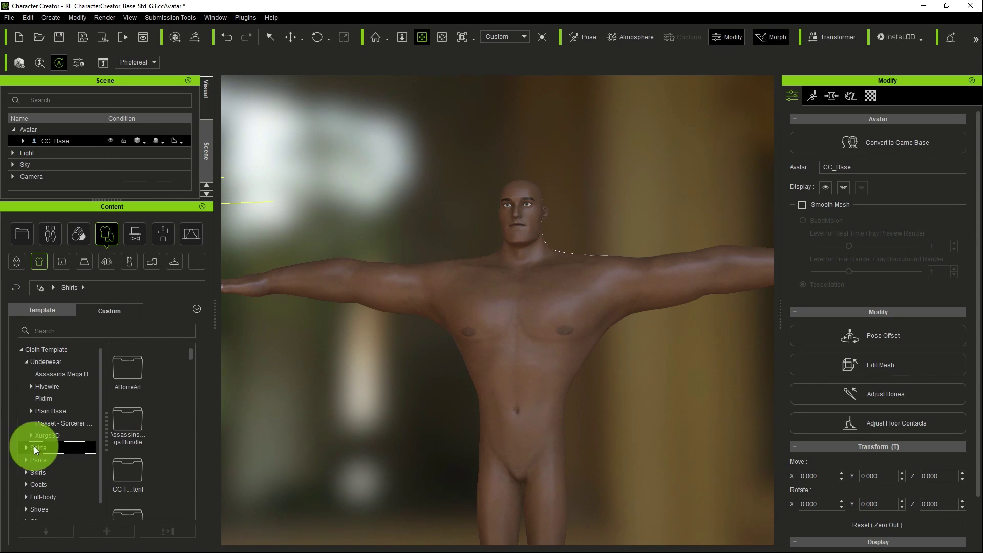
# - Apply ATAC_M_Suit_L_01 from the Xurge3D ATAC M folder of the shoe templates to the character and check its fit on the upper body
pyautogui.click(36, 448)
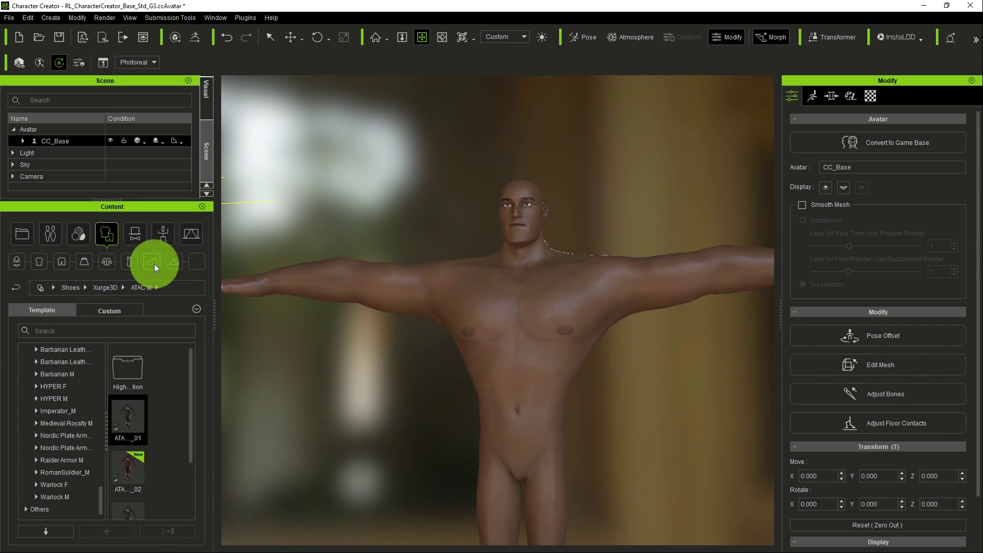
pyautogui.moveTo(129, 428)
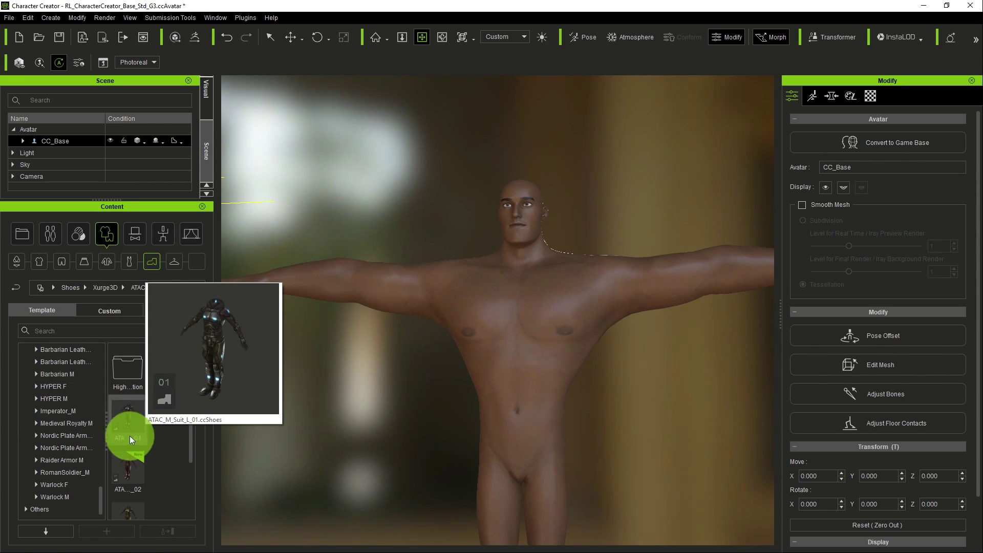
pyautogui.moveTo(130, 415); pyautogui.dragTo(550, 351)
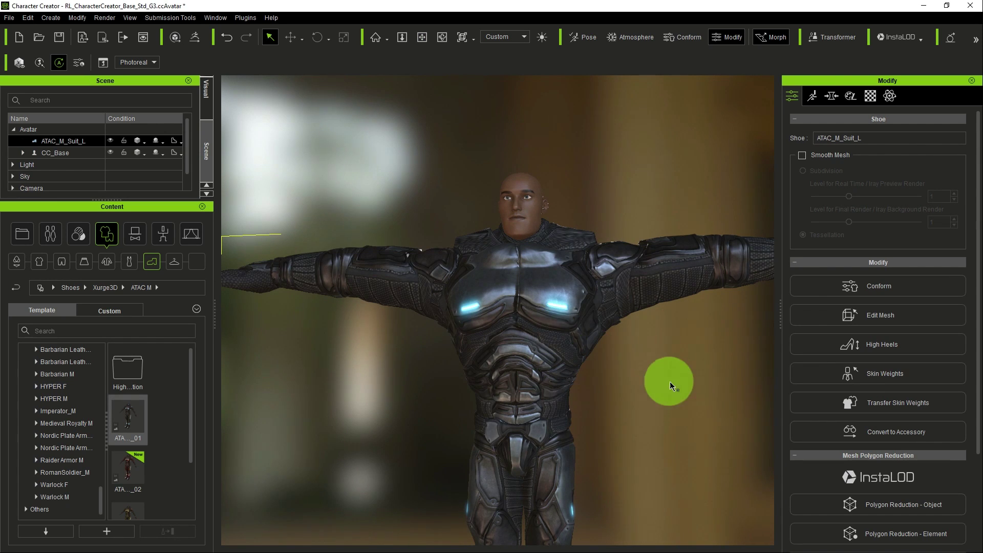
pyautogui.click(421, 37)
pyautogui.scroll(-3, 725, 391)
pyautogui.moveTo(724, 391); pyautogui.dragTo(529, 253, button='right')
pyautogui.scroll(3, 625, 212)
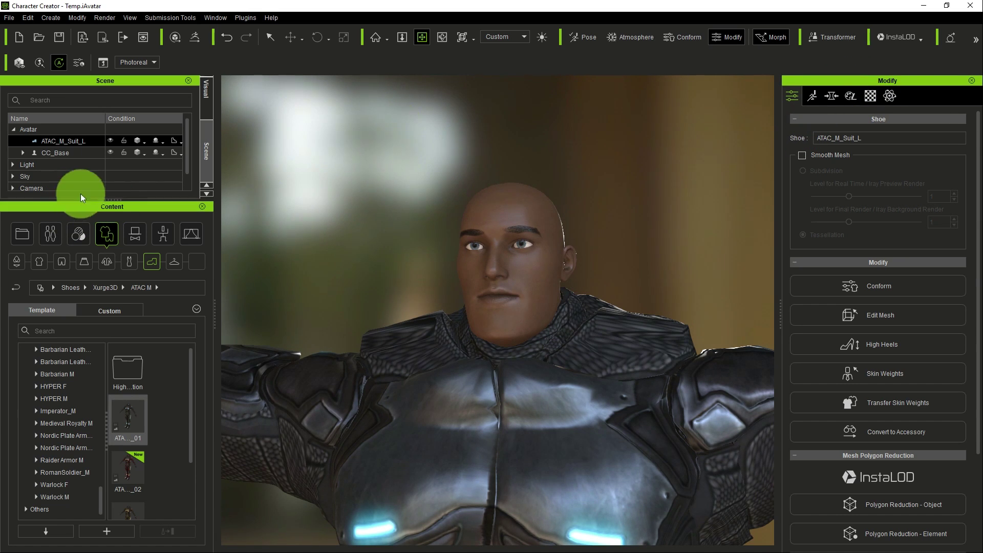
# - Show the Full Body morph sliders for CC_Base and widen the morph settings area
pyautogui.click(75, 154)
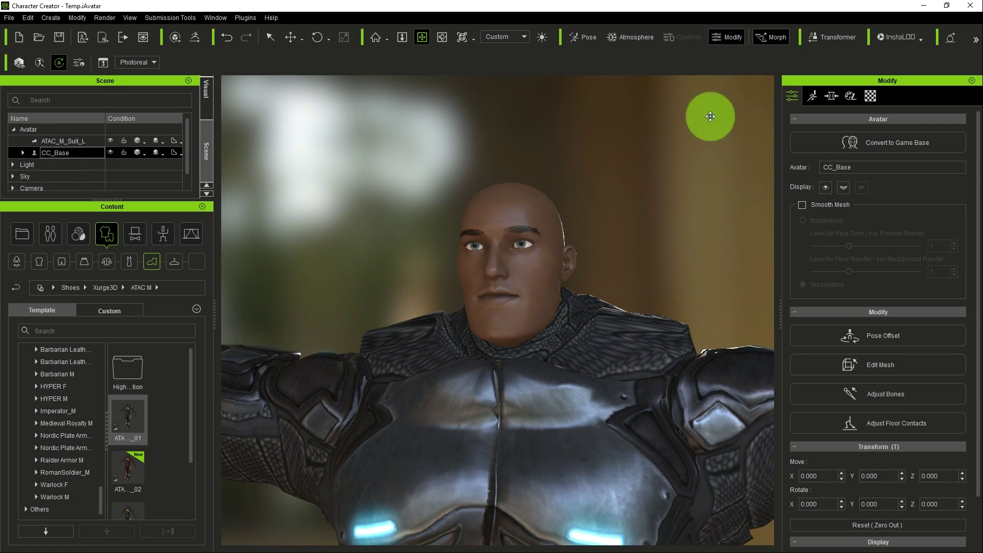
pyautogui.click(830, 96)
pyautogui.moveTo(785, 317); pyautogui.dragTo(700, 312)
pyautogui.moveTo(847, 330); pyautogui.dragTo(893, 334)
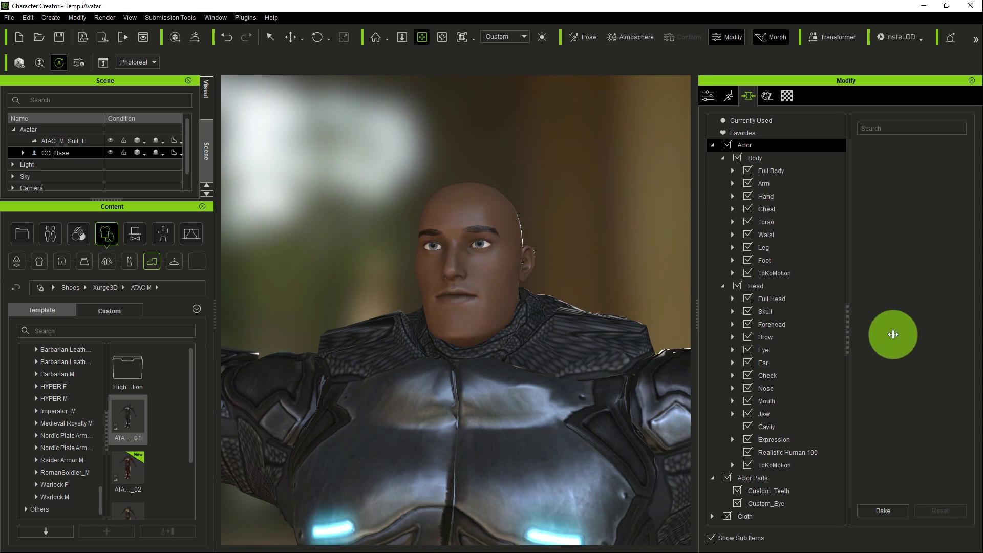
pyautogui.click(795, 171)
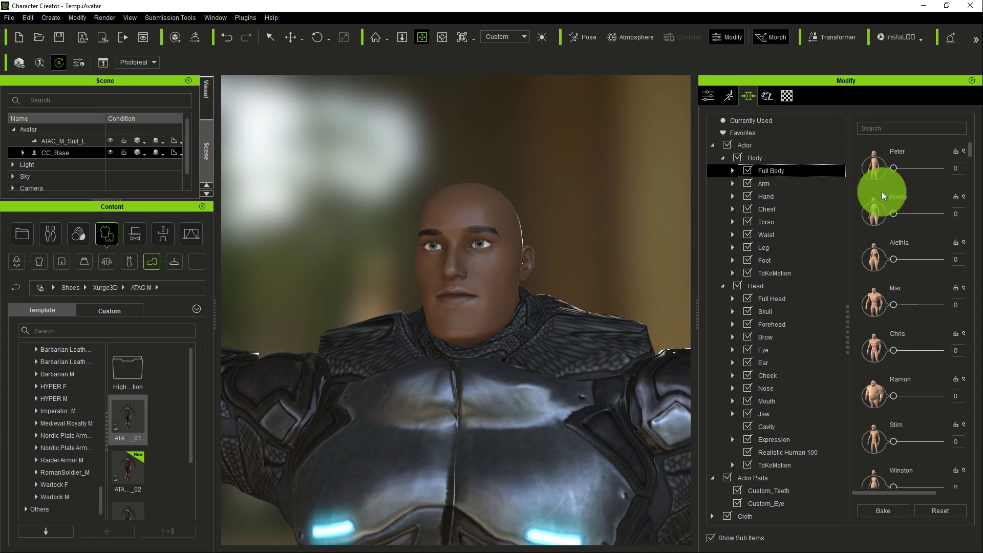
# - Look through the Full Body morphs for a body shape such as Bodybuilder
pyautogui.scroll(-5, 911, 315)
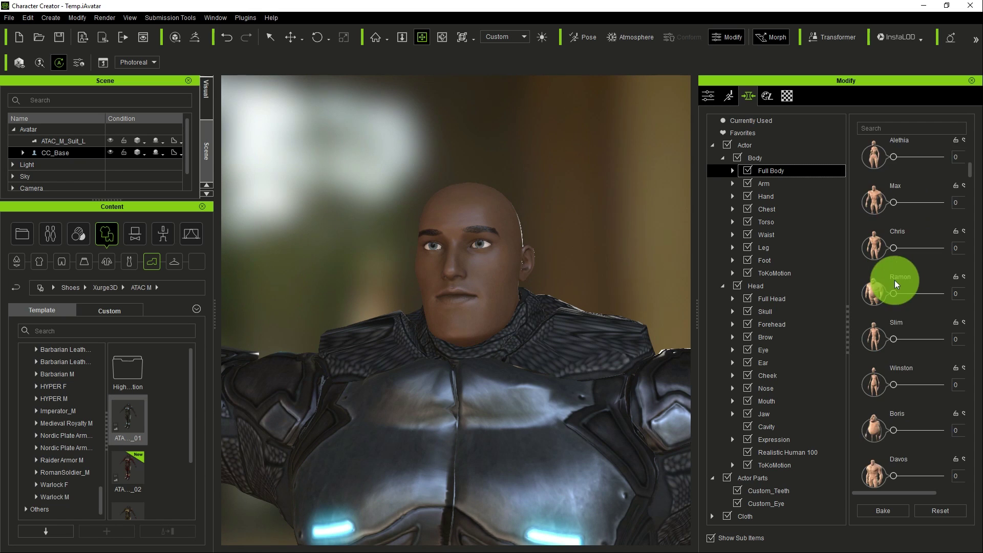
pyautogui.scroll(-4, 912, 318)
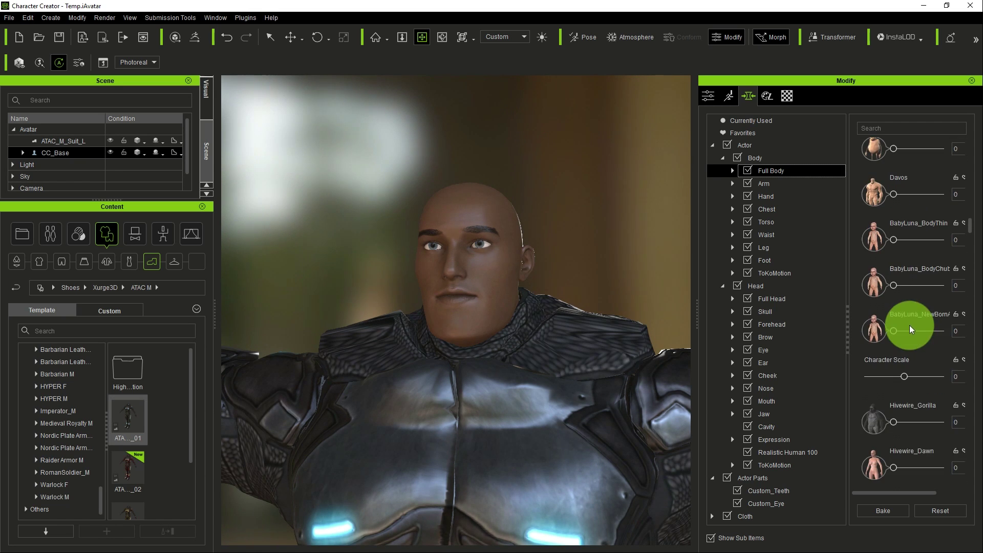
pyautogui.scroll(-5, 914, 365)
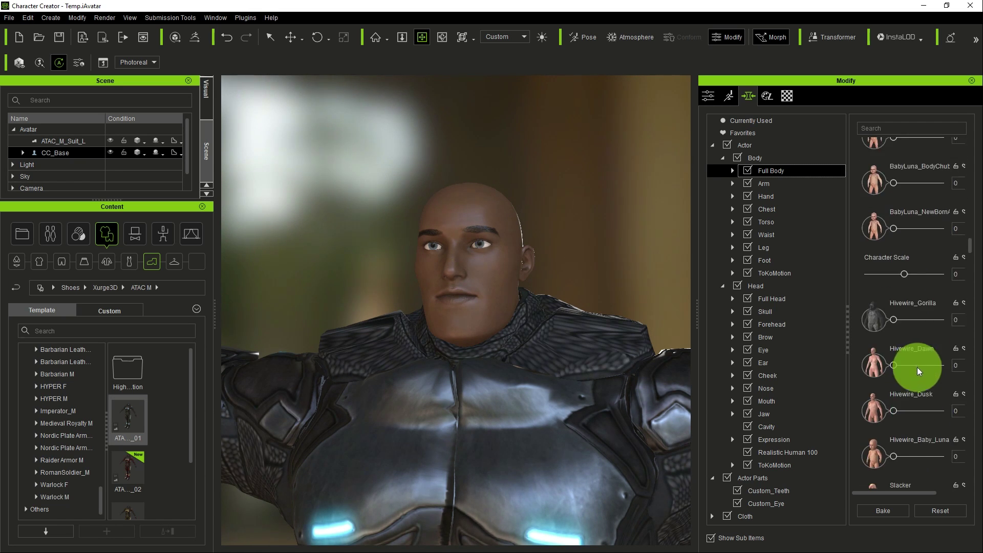
pyautogui.scroll(-4, 917, 365)
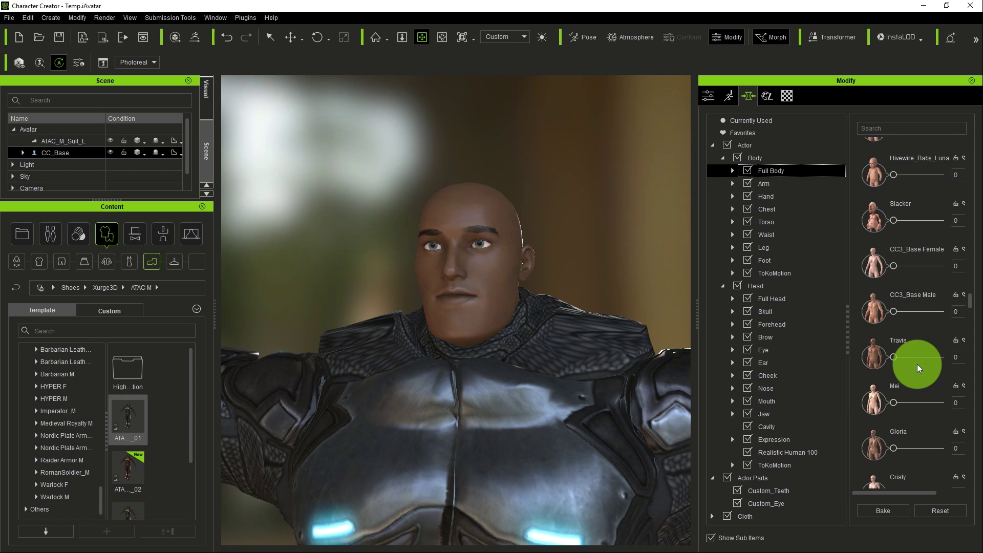
pyautogui.scroll(8, 915, 364)
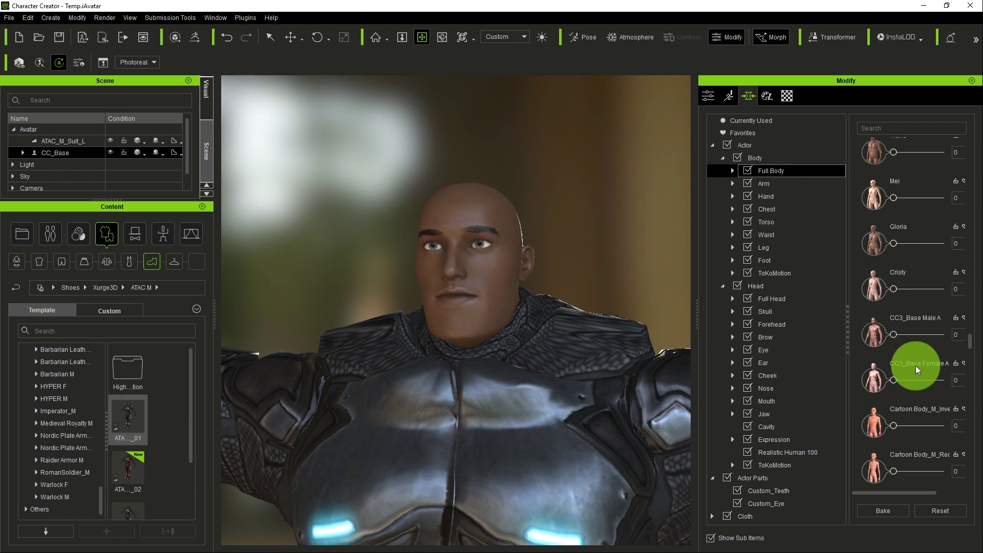
pyautogui.scroll(3, 934, 331)
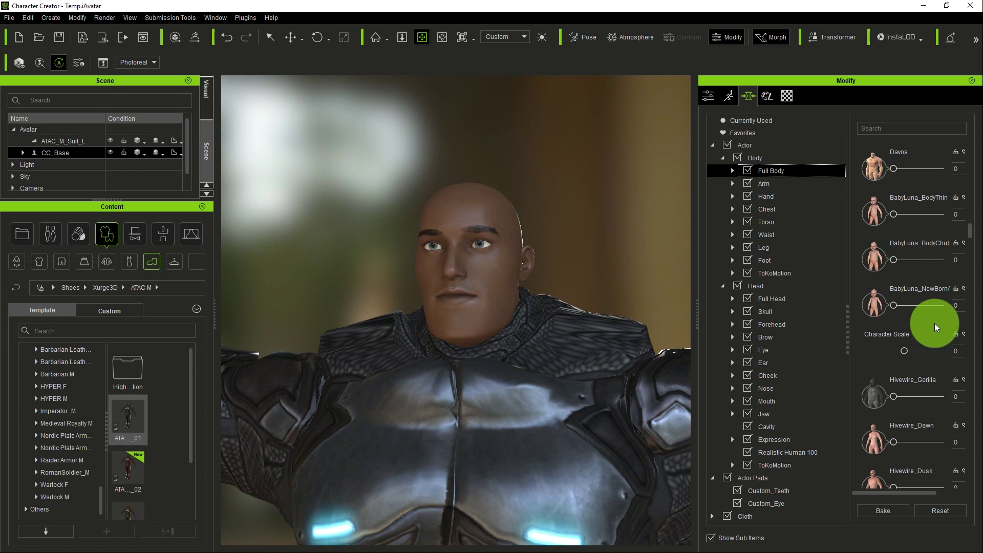
pyautogui.scroll(-8, 914, 292)
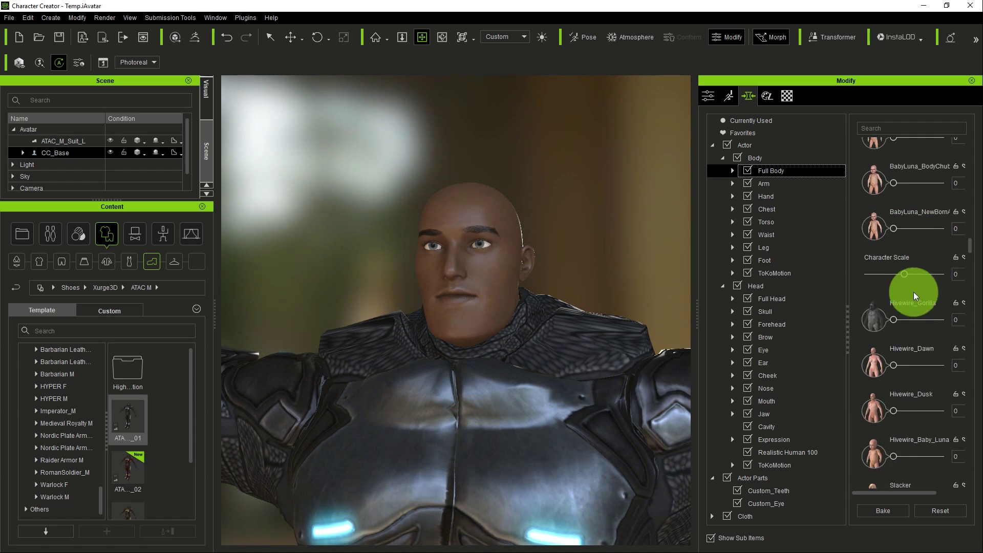
pyautogui.scroll(-10, 941, 396)
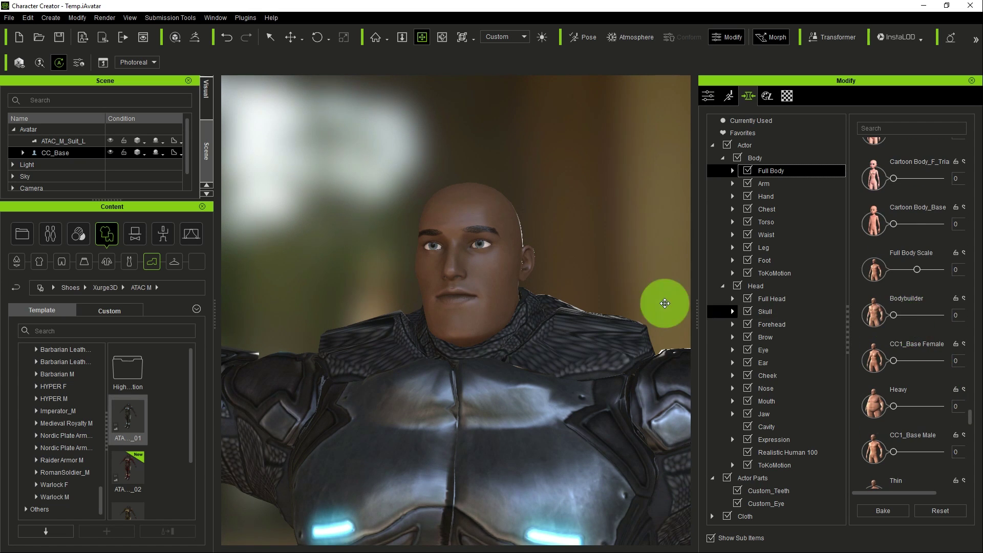
# - Try the Bodybuilder morph on the suited character with the whole body in view and return it to 0
pyautogui.scroll(-5, 664, 298)
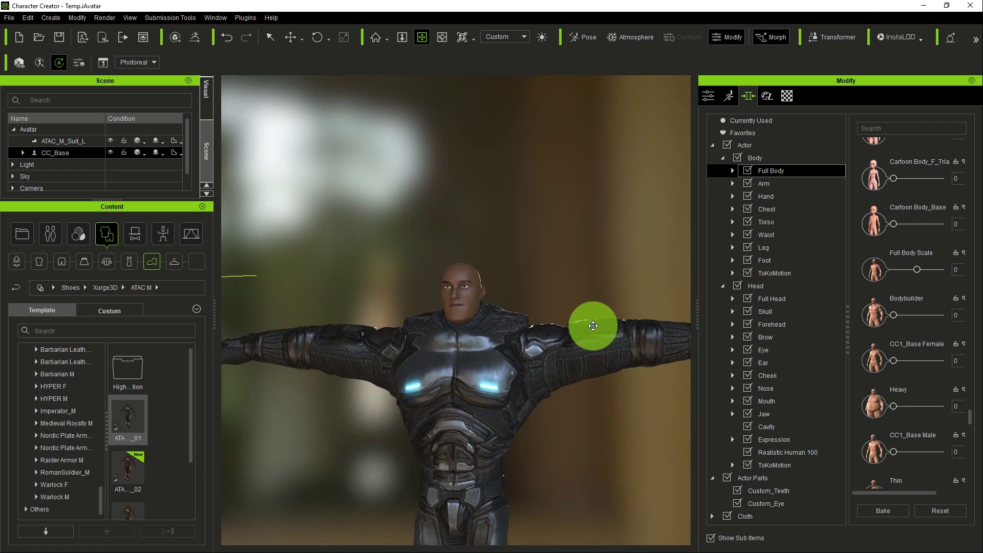
pyautogui.scroll(-5, 593, 326)
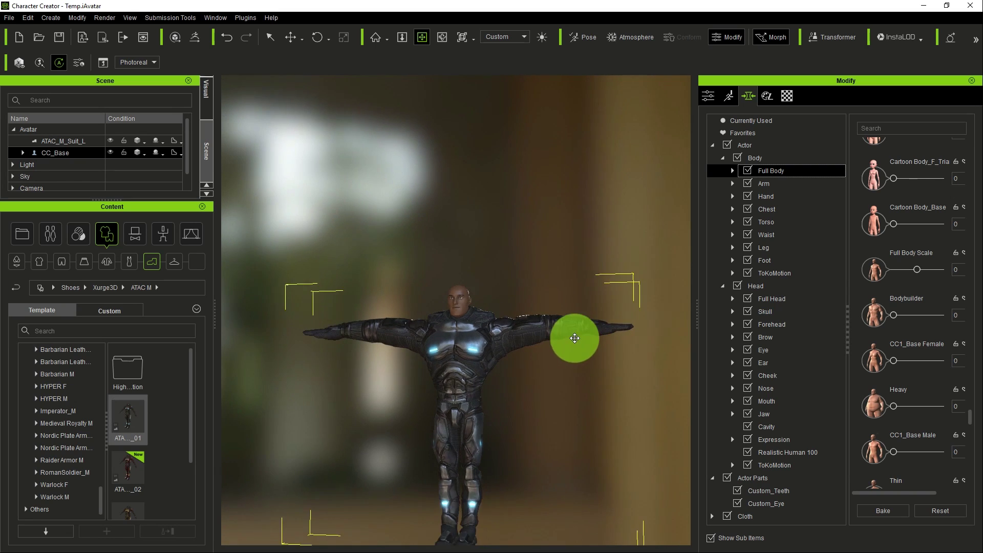
pyautogui.moveTo(896, 314)
pyautogui.mouseDown()
pyautogui.moveTo(920, 309)
pyautogui.moveTo(883, 318)
pyautogui.mouseUp()
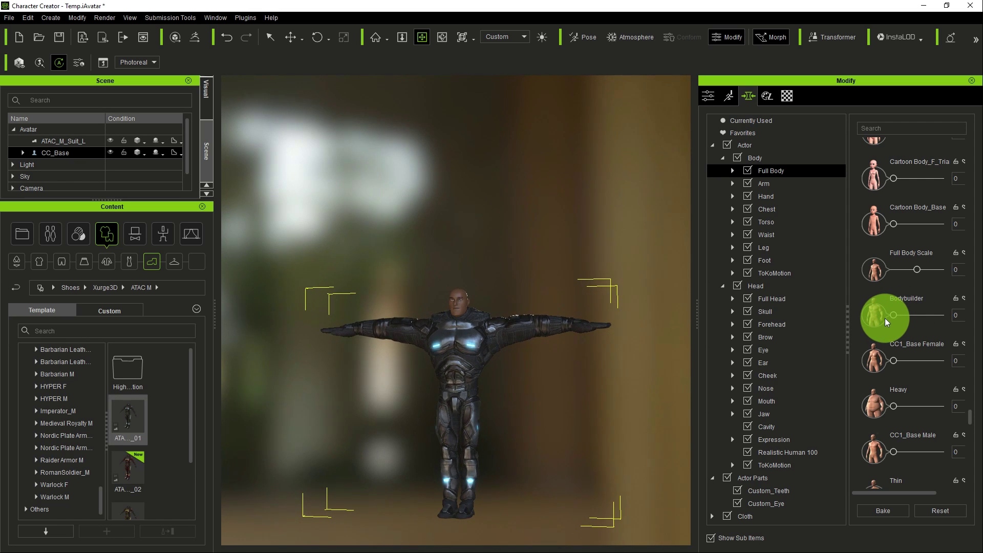
pyautogui.scroll(-2, 526, 264)
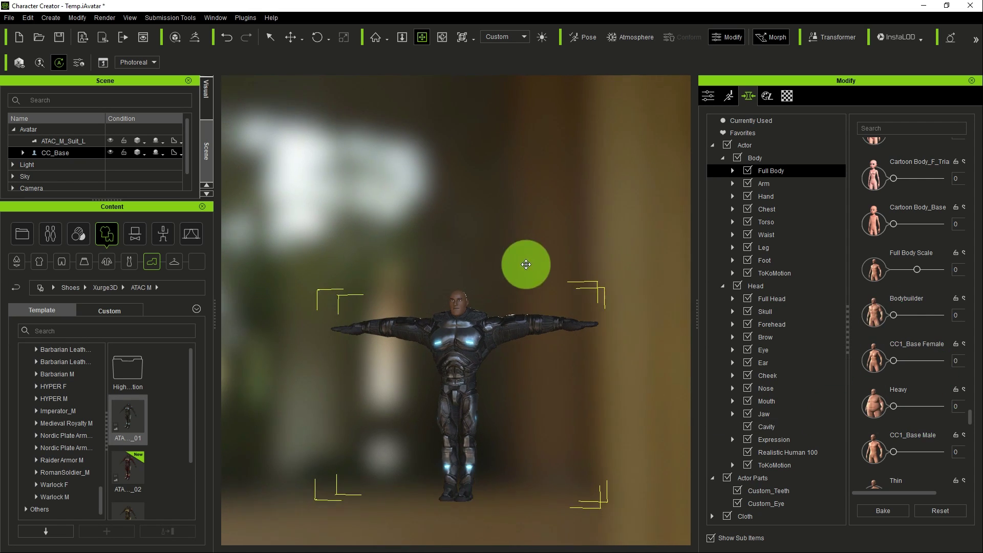
pyautogui.scroll(3, 530, 258)
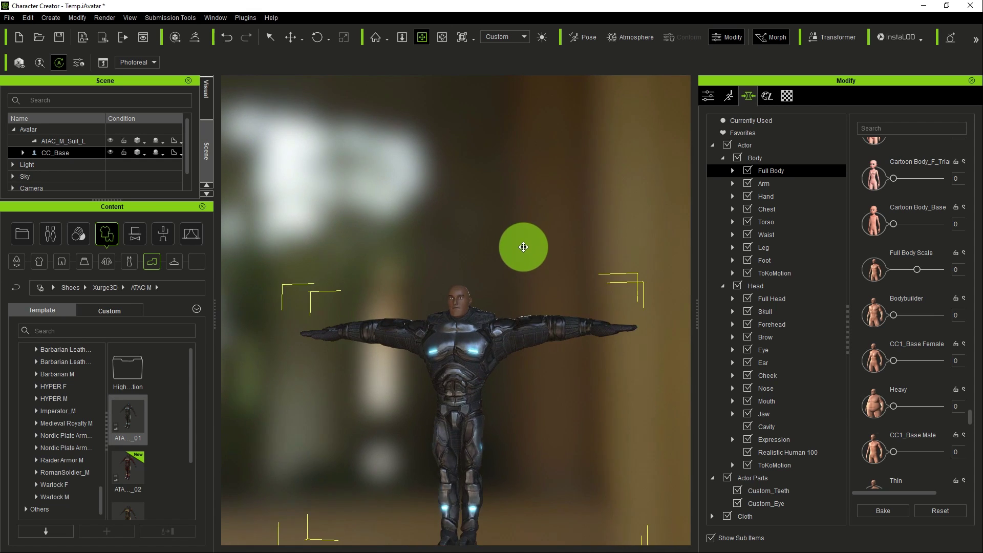
pyautogui.moveTo(358, 288); pyautogui.dragTo(435, 209, button='right')
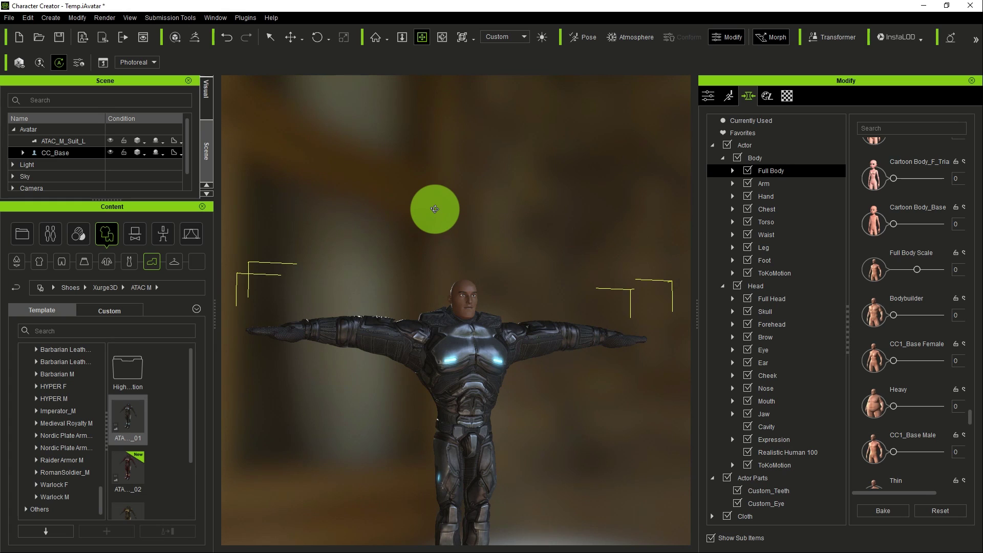
pyautogui.moveTo(538, 347); pyautogui.dragTo(521, 334, button='middle')
pyautogui.click(932, 346)
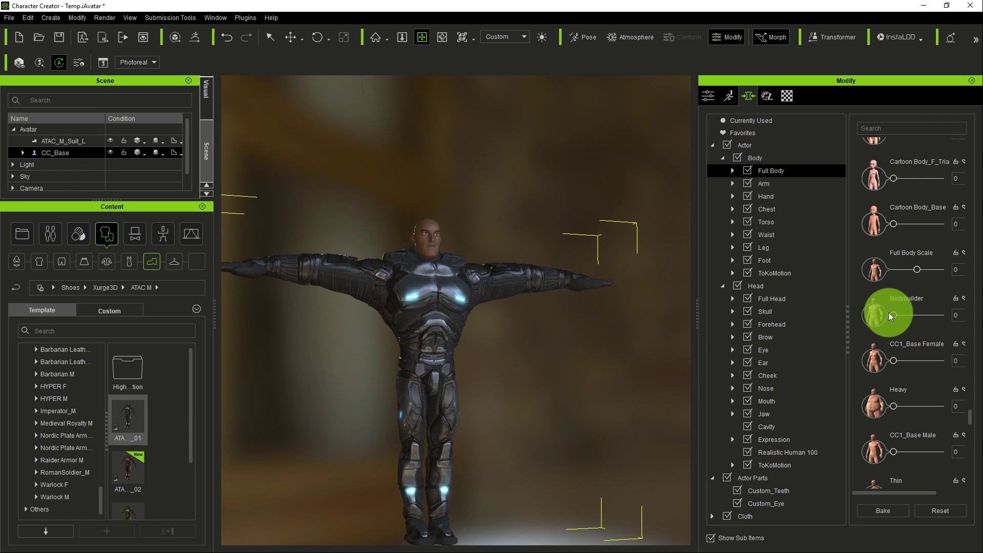
pyautogui.moveTo(912, 319); pyautogui.dragTo(880, 319)
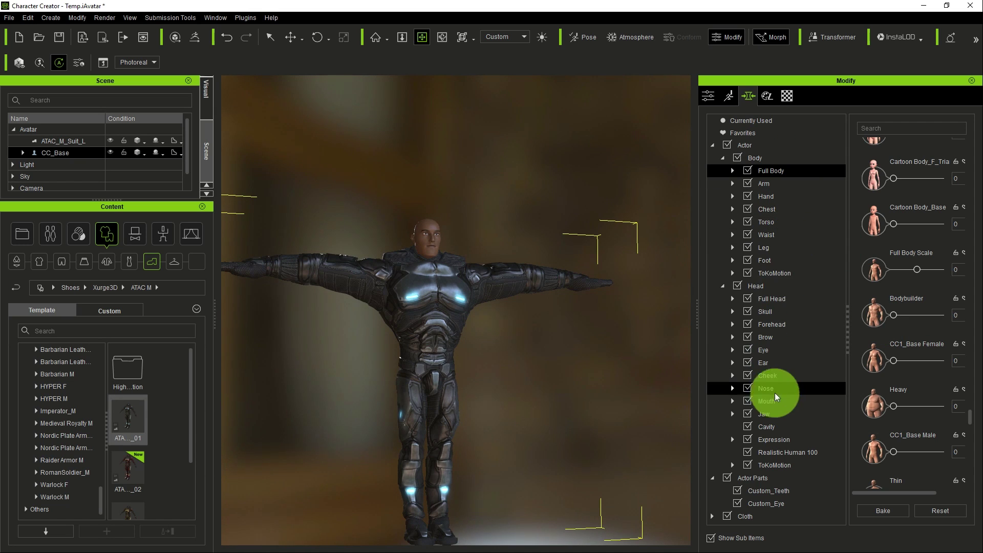
# - Look through the Hand, Chest, Torso and Waist morph categories of the body
pyautogui.click(797, 196)
pyautogui.click(791, 210)
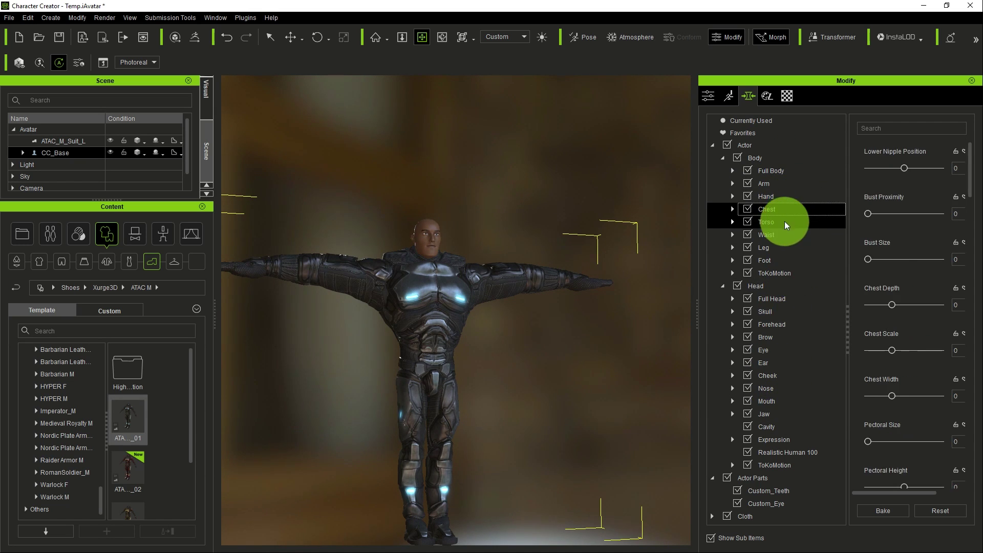
pyautogui.click(785, 221)
pyautogui.click(780, 237)
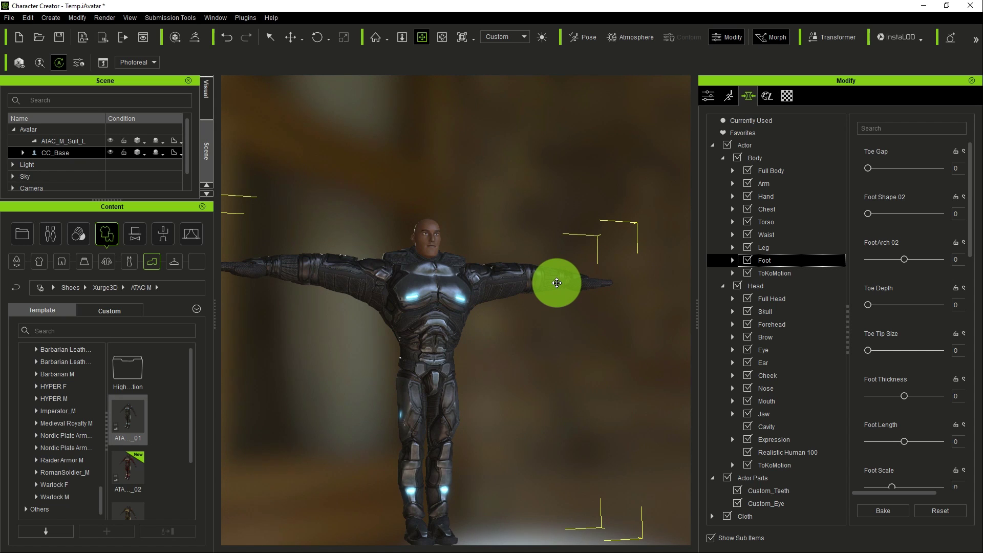
# - Inspect the ATAC suit on the character from several sides, up close and at full length
pyautogui.moveTo(557, 283); pyautogui.dragTo(407, 361, button='right')
pyautogui.scroll(5, 407, 361)
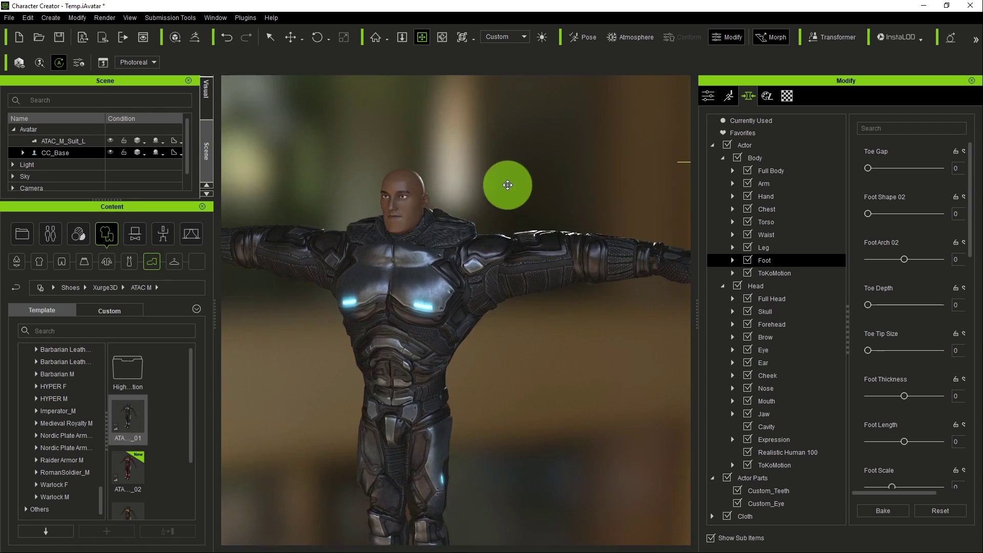
pyautogui.moveTo(507, 185); pyautogui.dragTo(408, 288, button='right')
pyautogui.scroll(6, 408, 288)
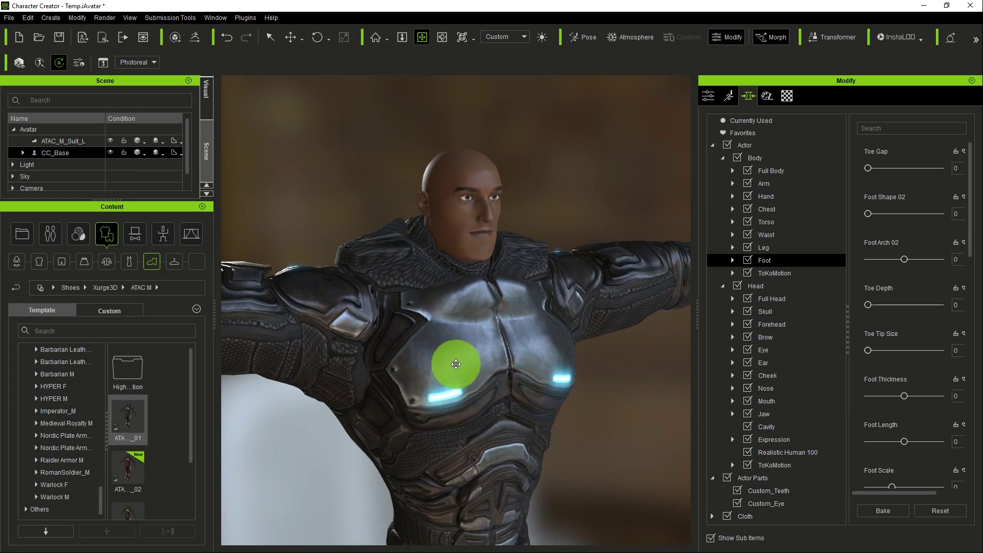
pyautogui.moveTo(456, 364); pyautogui.dragTo(456, 274, button='right')
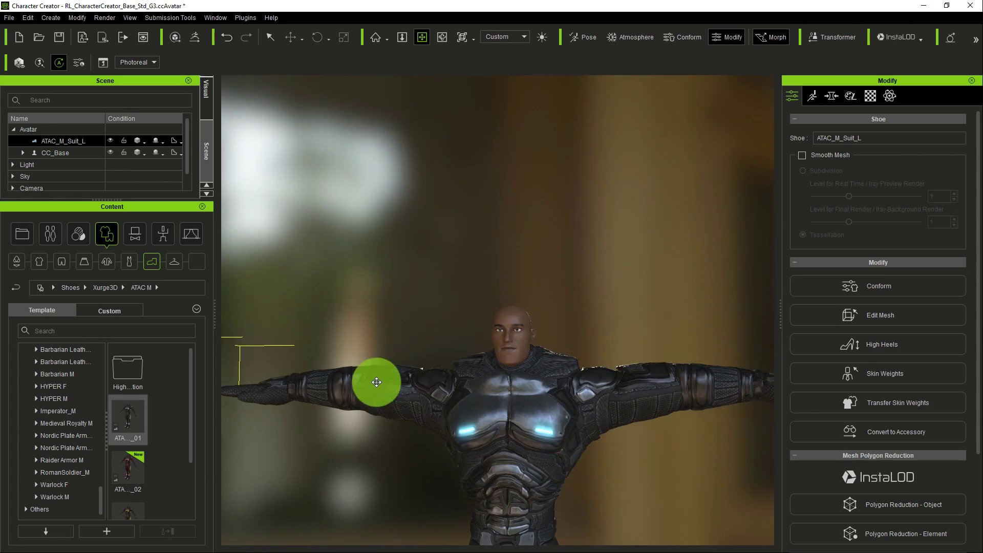
pyautogui.moveTo(374, 380); pyautogui.dragTo(568, 408, button='right')
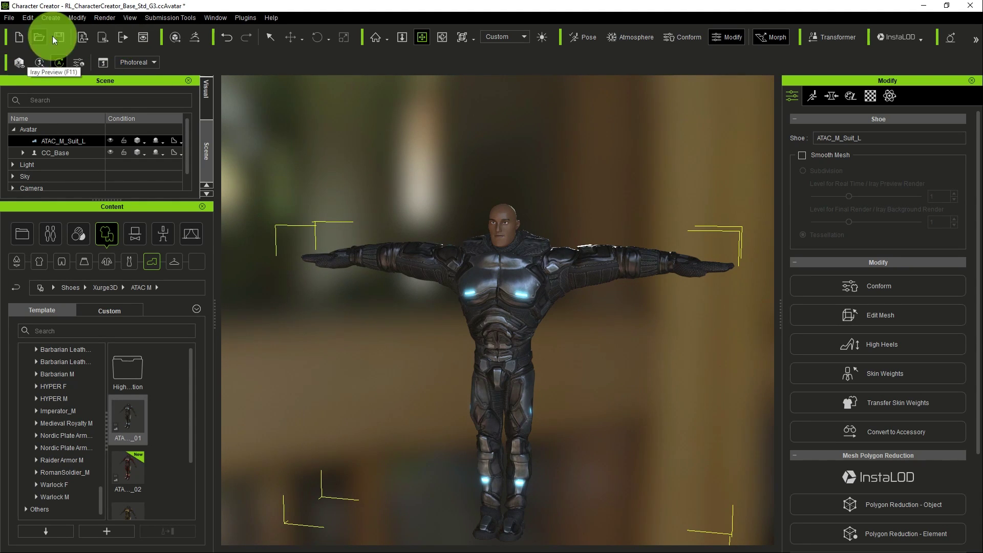
# - Check the iAvatar export settings and leave them without exporting
pyautogui.click(9, 18)
pyautogui.moveTo(54, 118)
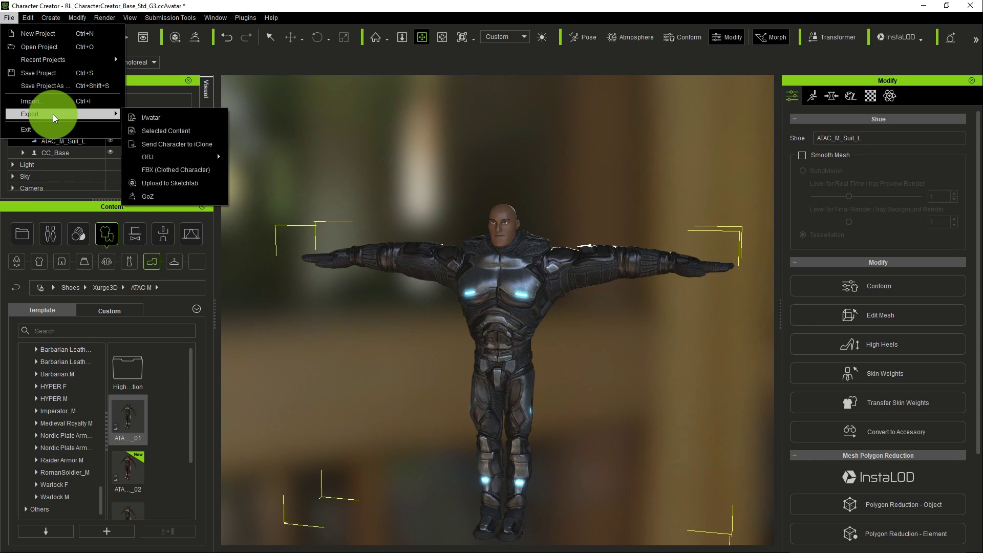
pyautogui.click(158, 118)
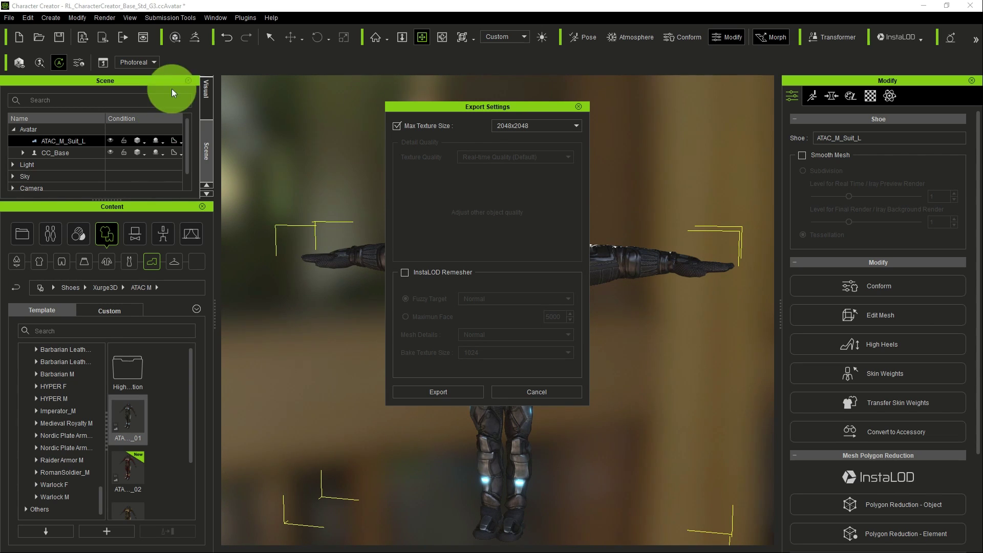
pyautogui.click(579, 106)
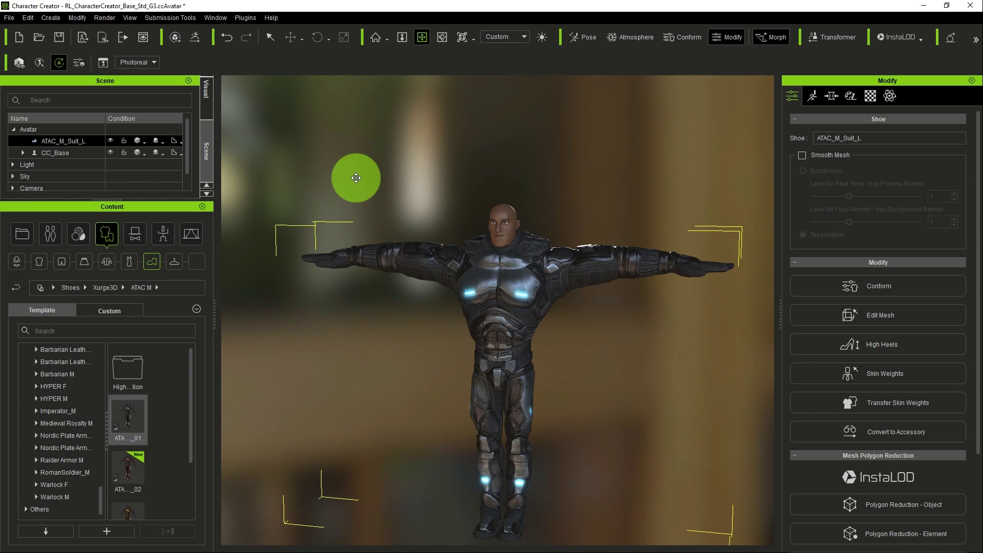
# - Send the suited character to iClone
pyautogui.click(103, 41)
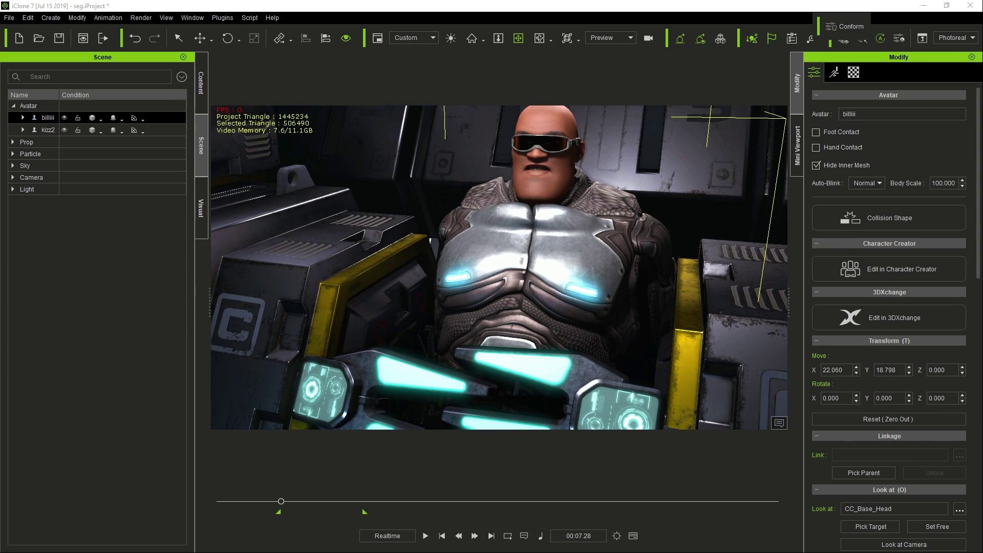
# - Examine the suited character seated in the sci-fi scene from the front and sides, up close and from a distance
pyautogui.moveTo(527, 213); pyautogui.dragTo(556, 128, button='middle')
pyautogui.scroll(4, 512, 236)
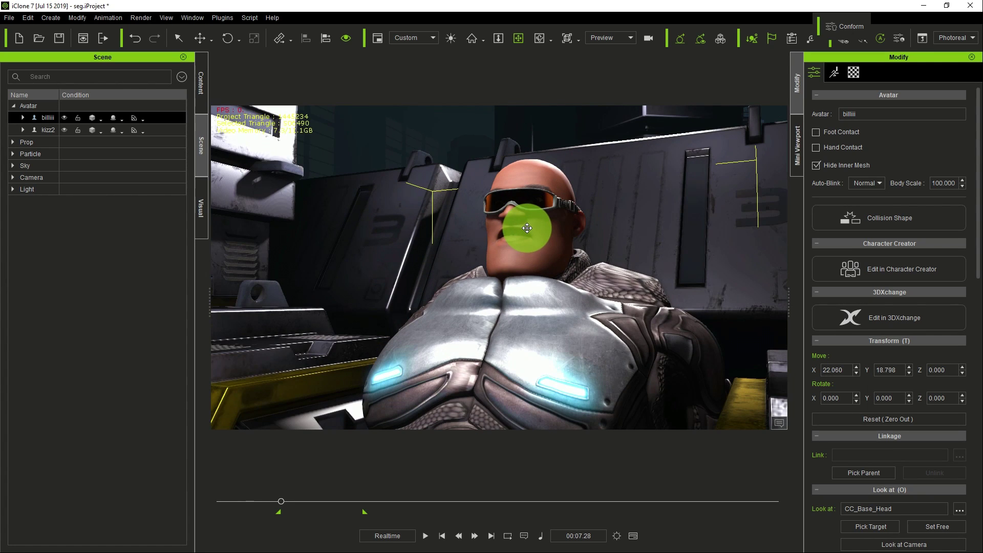
pyautogui.scroll(-6, 507, 266)
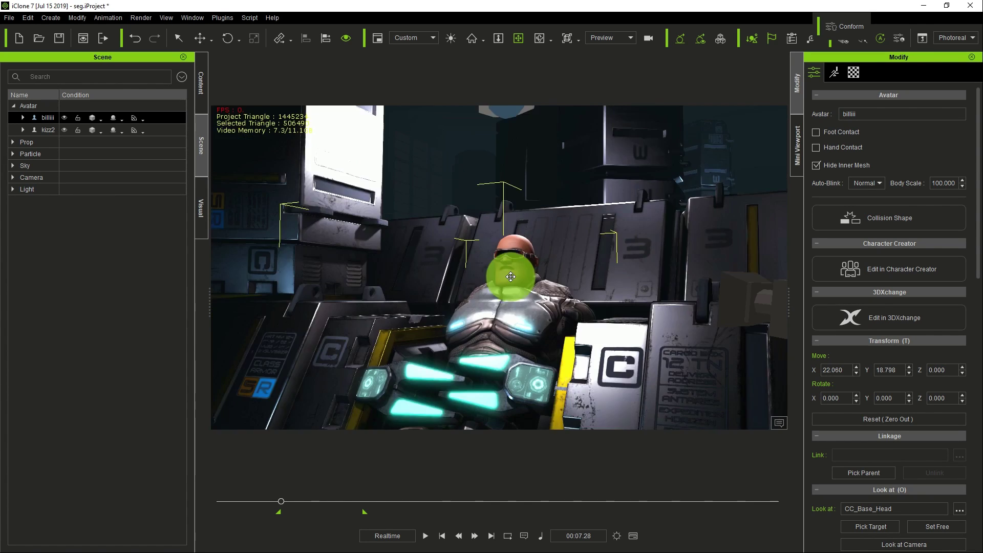
pyautogui.moveTo(487, 306); pyautogui.dragTo(576, 5, button='middle')
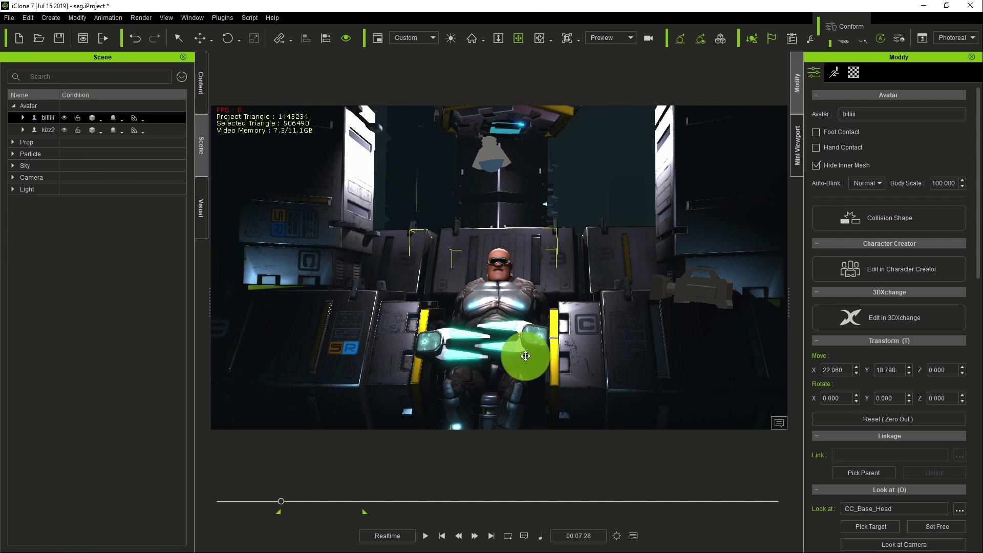
pyautogui.moveTo(538, 333); pyautogui.dragTo(544, 263, button='middle')
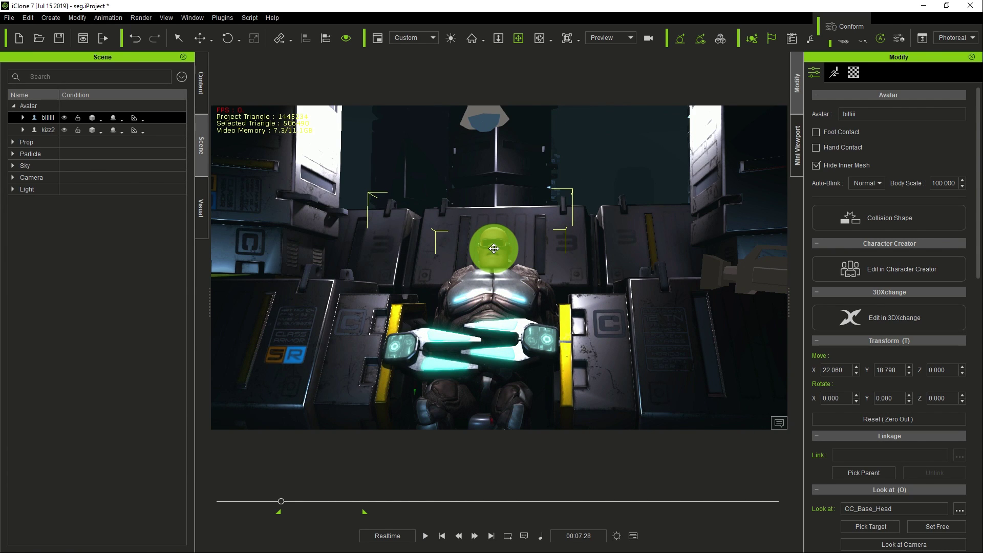
pyautogui.moveTo(494, 249); pyautogui.dragTo(460, 252)
pyautogui.scroll(3, 487, 235)
pyautogui.moveTo(461, 252); pyautogui.dragTo(537, 263, button='middle')
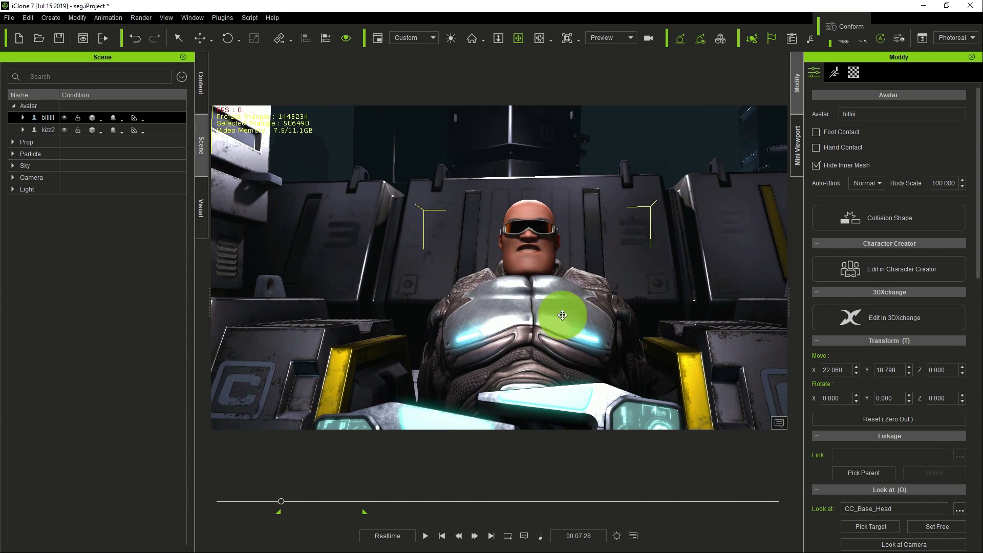
pyautogui.moveTo(563, 315); pyautogui.dragTo(708, 240, button='right')
pyautogui.scroll(-5, 565, 319)
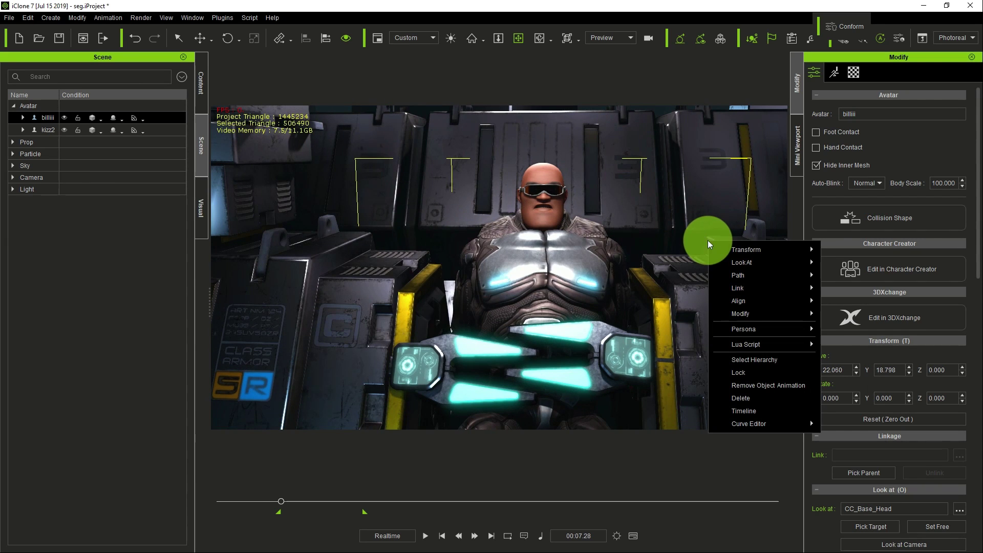
pyautogui.click(523, 264)
pyautogui.moveTo(532, 269); pyautogui.dragTo(532, 212, button='right')
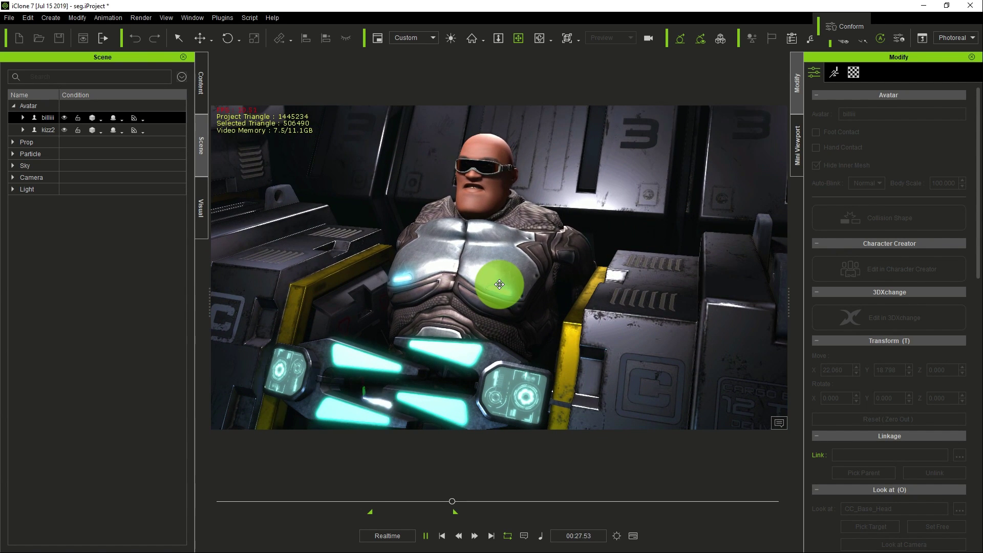
# - Play the seated character's animation in the marked loop range and stop the playback
pyautogui.click(429, 536)
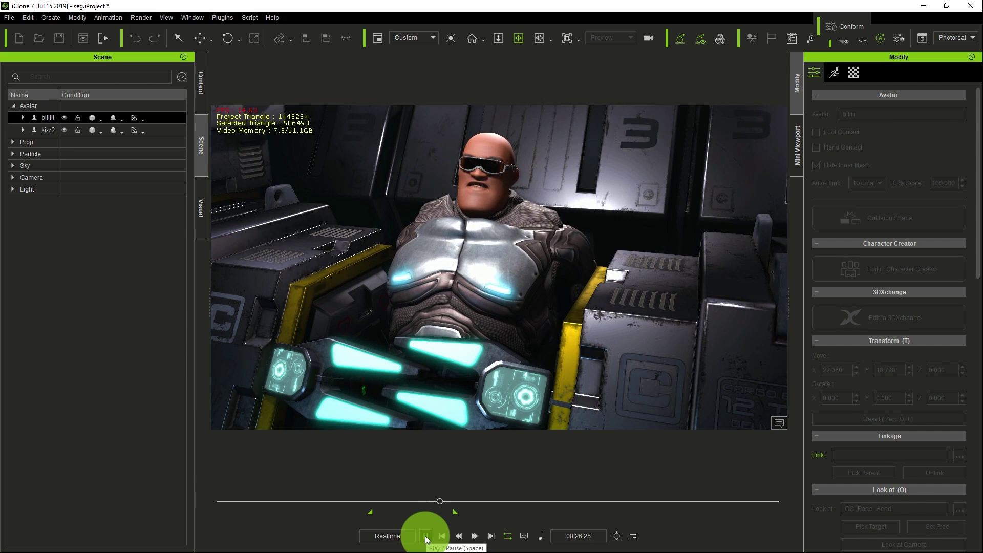
pyautogui.click(425, 535)
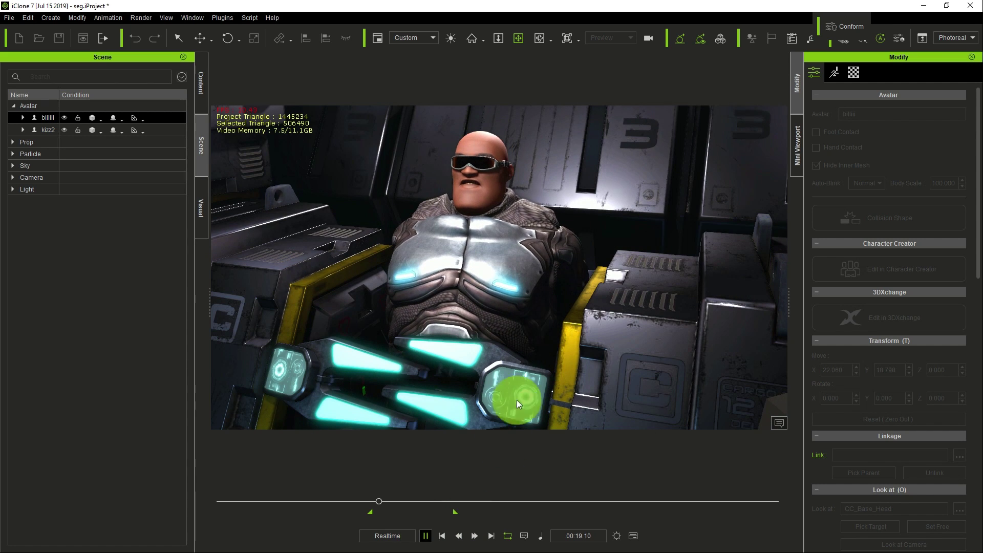
pyautogui.click(529, 346)
pyautogui.click(519, 289)
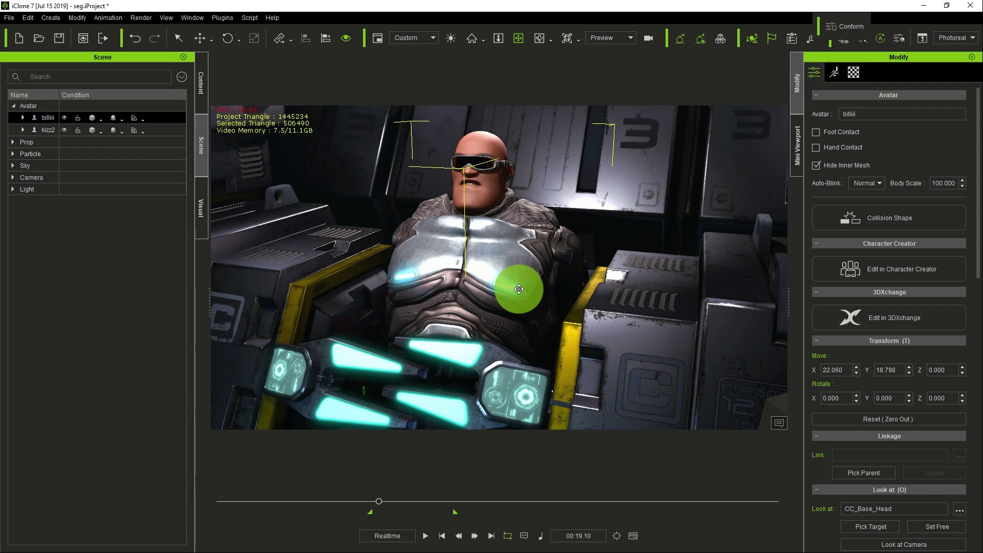
# - Examine the character's face and the suit's collar close up
pyautogui.moveTo(509, 229); pyautogui.dragTo(527, 287, button='middle')
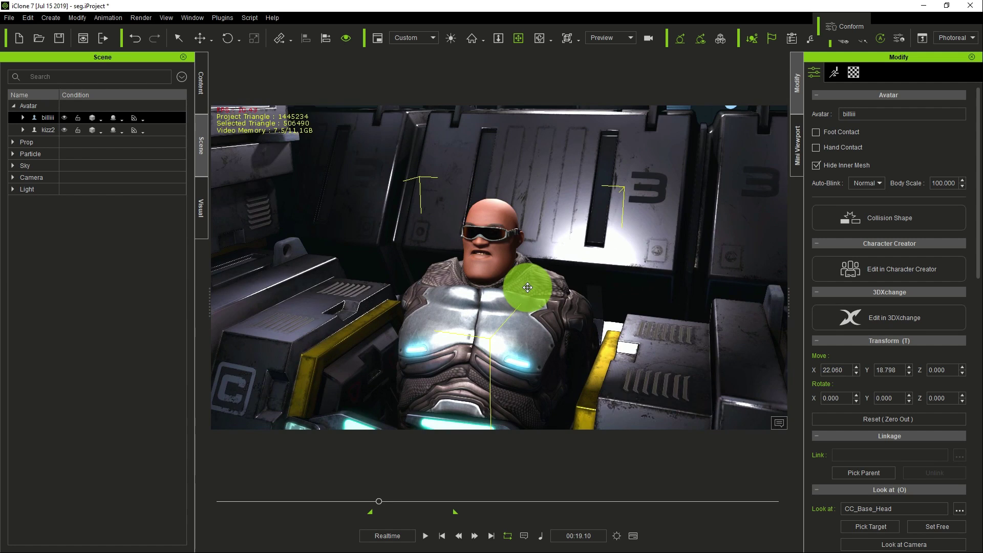
pyautogui.scroll(5, 501, 215)
pyautogui.moveTo(466, 180); pyautogui.dragTo(500, 229, button='middle')
pyautogui.scroll(3, 487, 192)
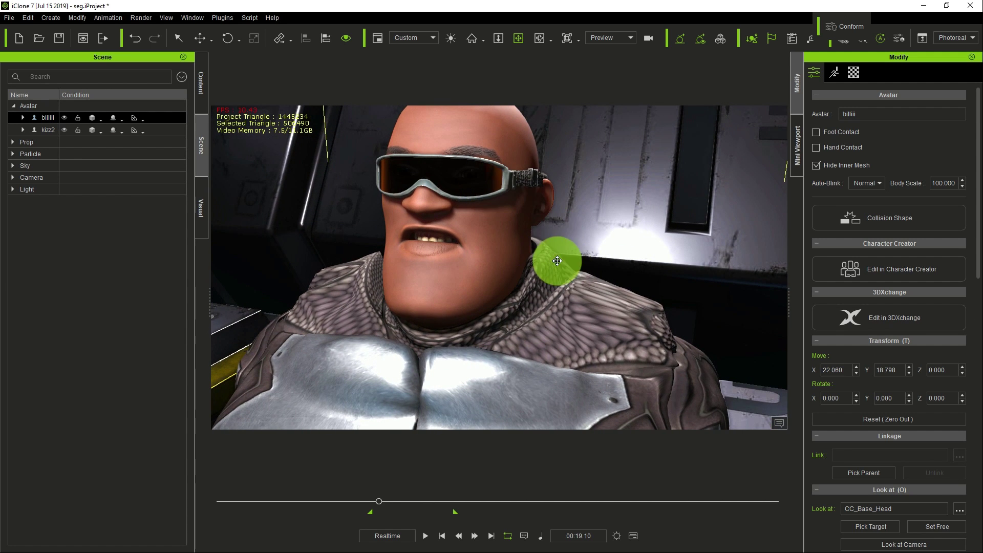
pyautogui.moveTo(548, 257); pyautogui.dragTo(555, 226, button='middle')
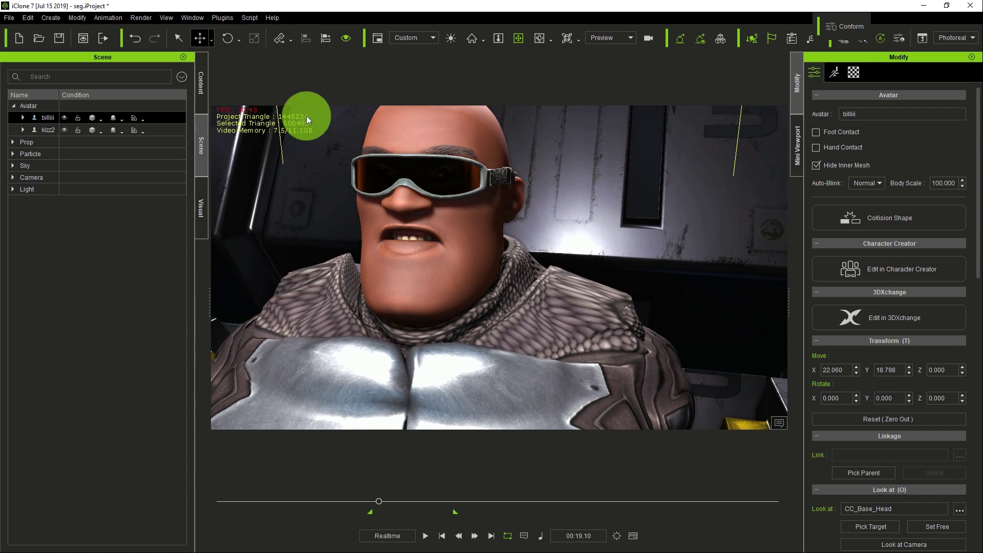
# - Select the Goggles accessory on the character and inspect its fit on the head from the front and side
pyautogui.click(178, 38)
pyautogui.click(450, 193)
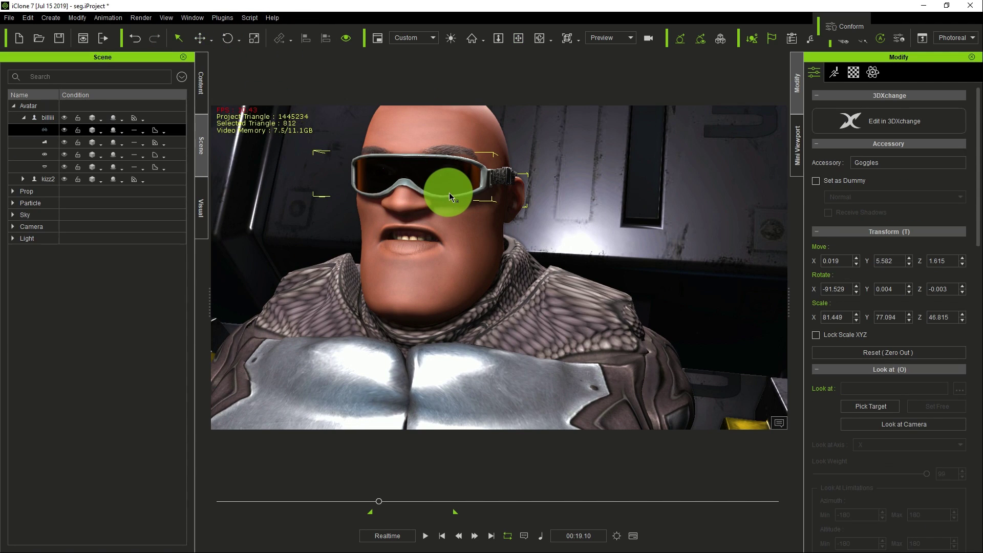
pyautogui.press('F4')
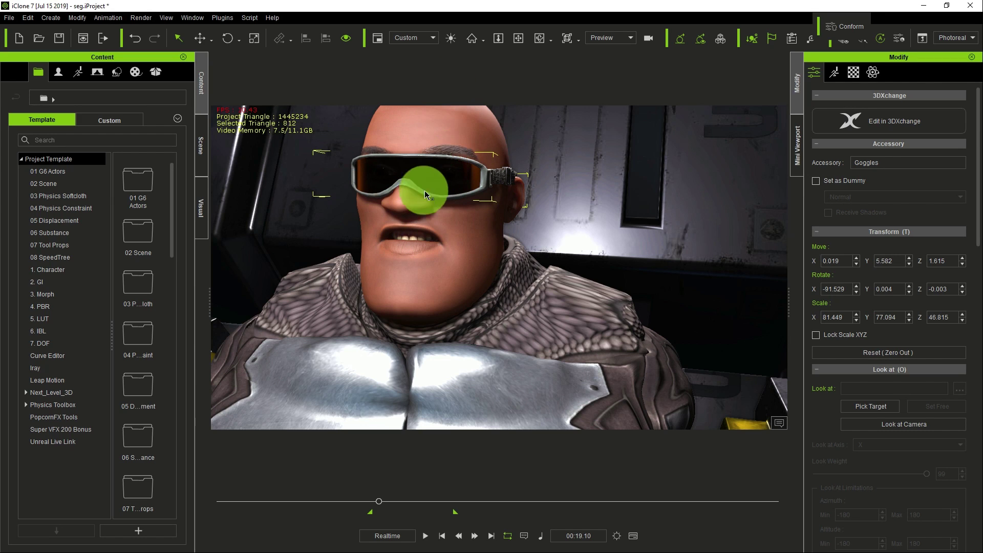
pyautogui.click(518, 38)
pyautogui.moveTo(517, 162); pyautogui.dragTo(553, 274)
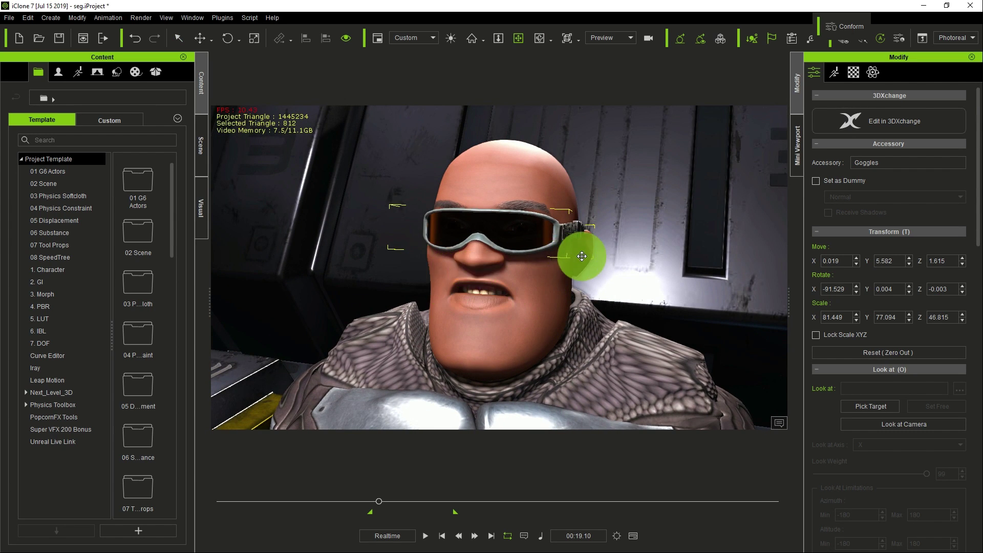
pyautogui.scroll(-5, 542, 245)
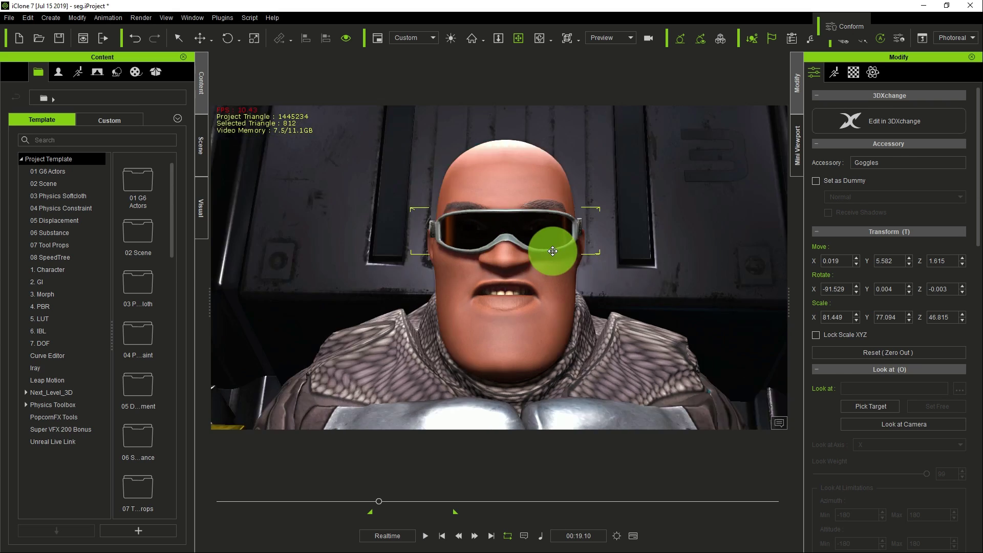
pyautogui.moveTo(569, 304); pyautogui.dragTo(449, 283)
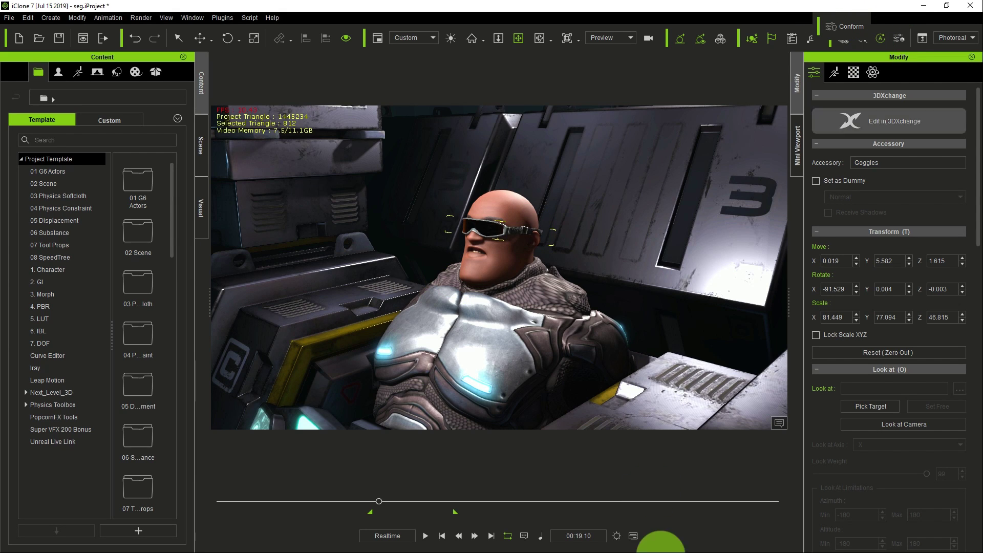
pyautogui.moveTo(665, 5); pyautogui.dragTo(633, 12)
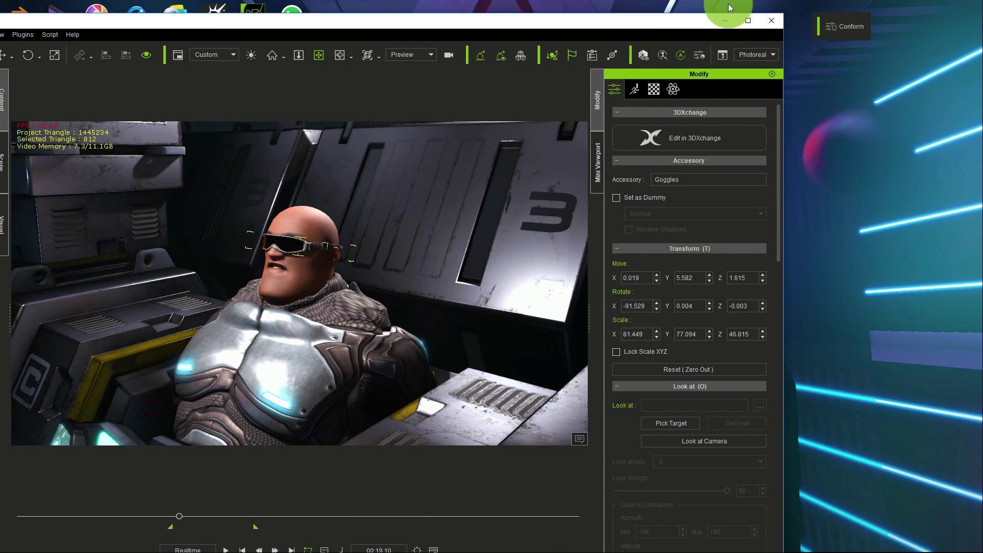
pyautogui.click(723, 20)
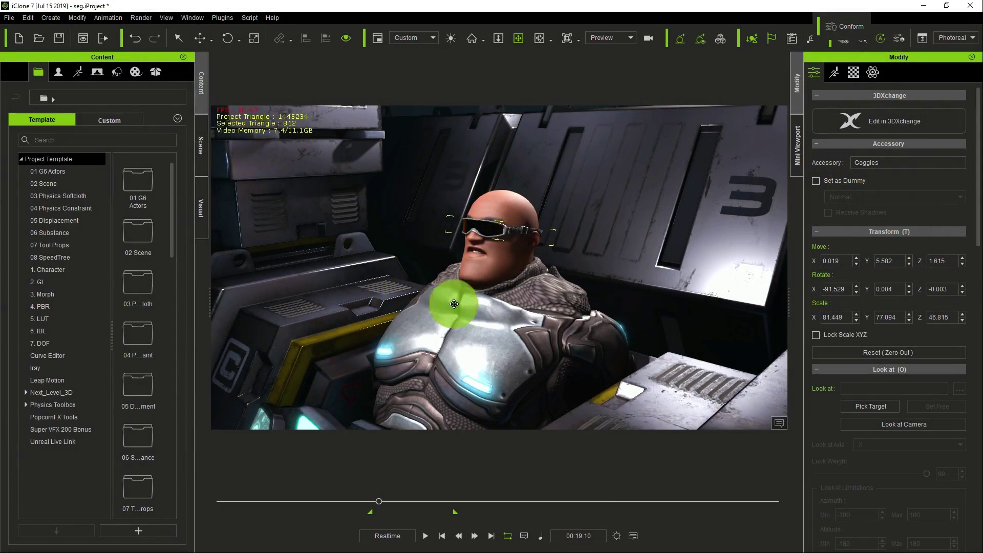
pyautogui.moveTo(454, 304); pyautogui.dragTo(423, 234, button='right')
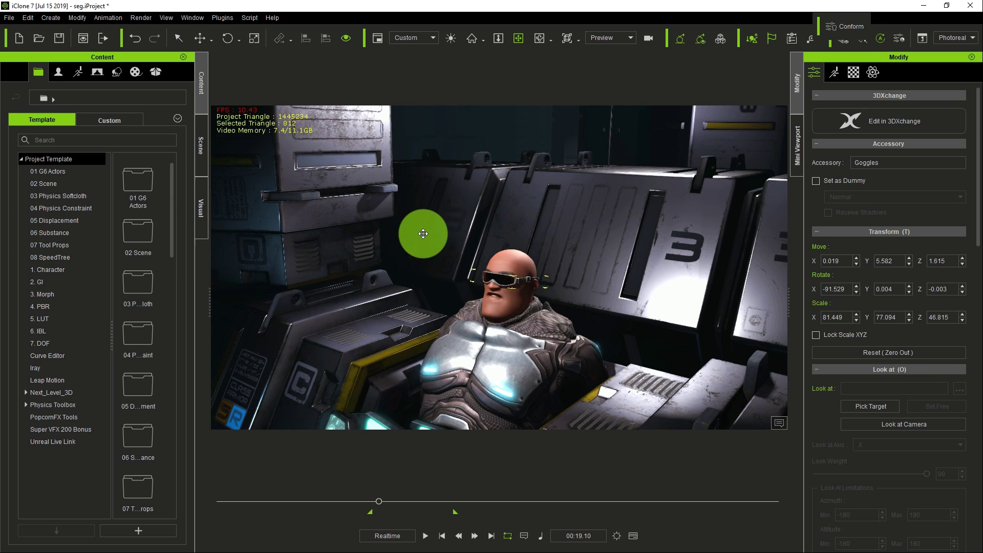
pyautogui.moveTo(520, 280); pyautogui.dragTo(547, 304, button='right')
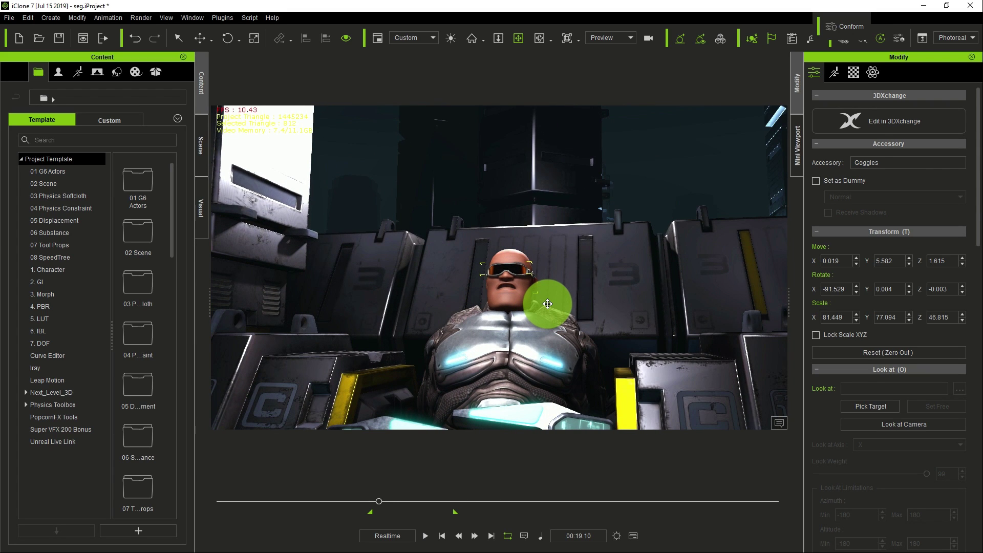